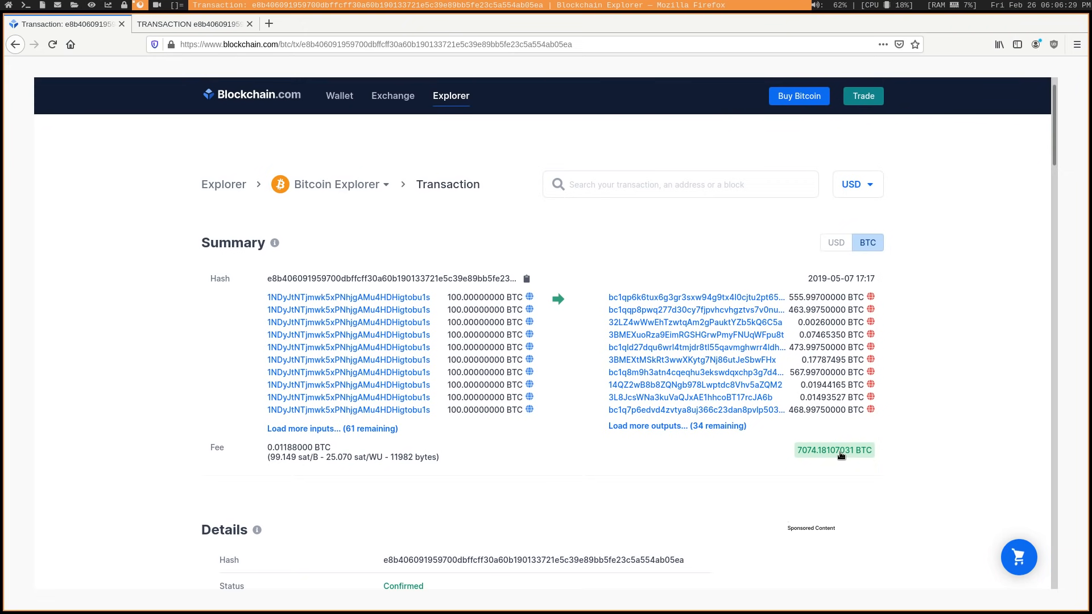
Toggle the transaction amounts between US dollars and BTC, ending on BTC.
click(837, 453)
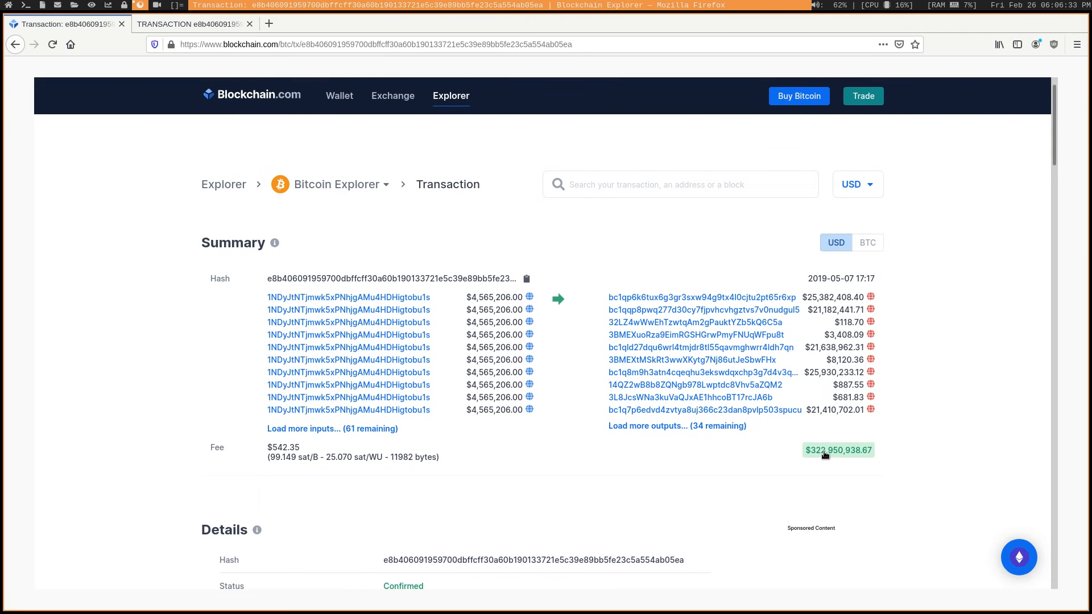
click(821, 454)
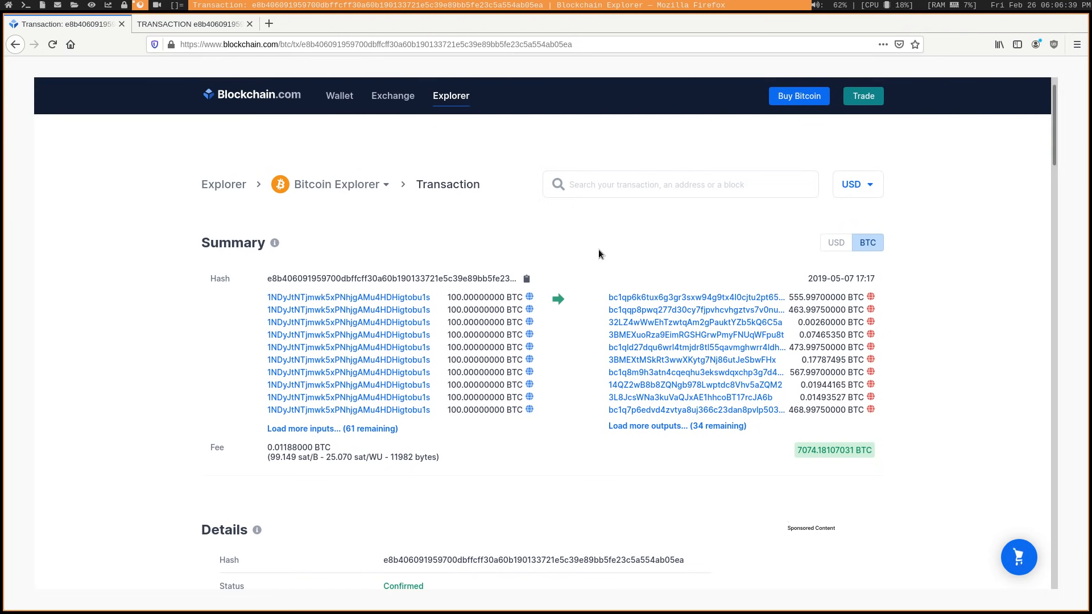
click(840, 450)
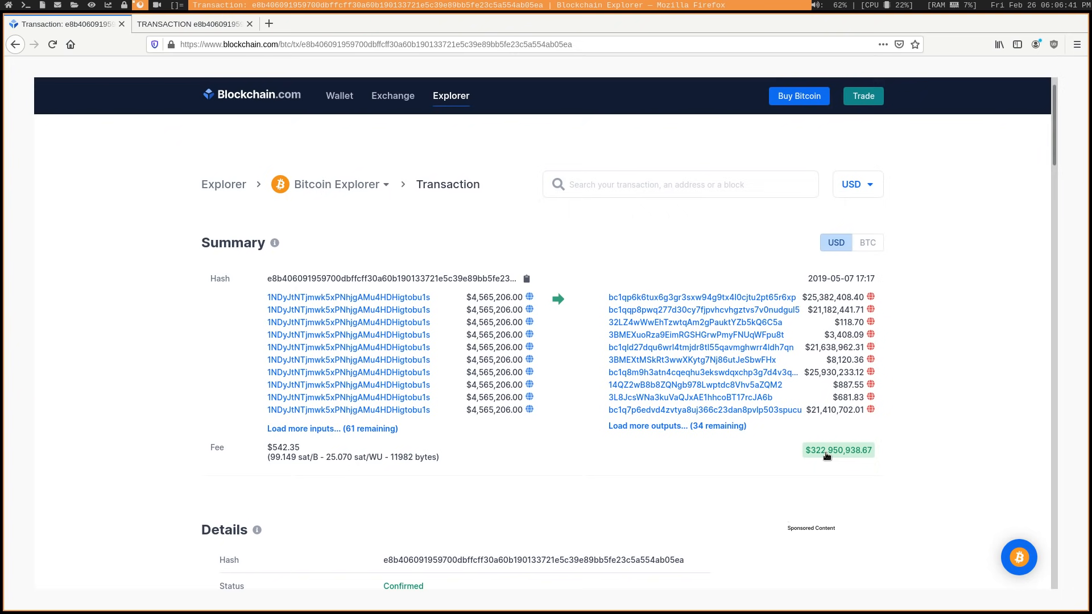
click(826, 456)
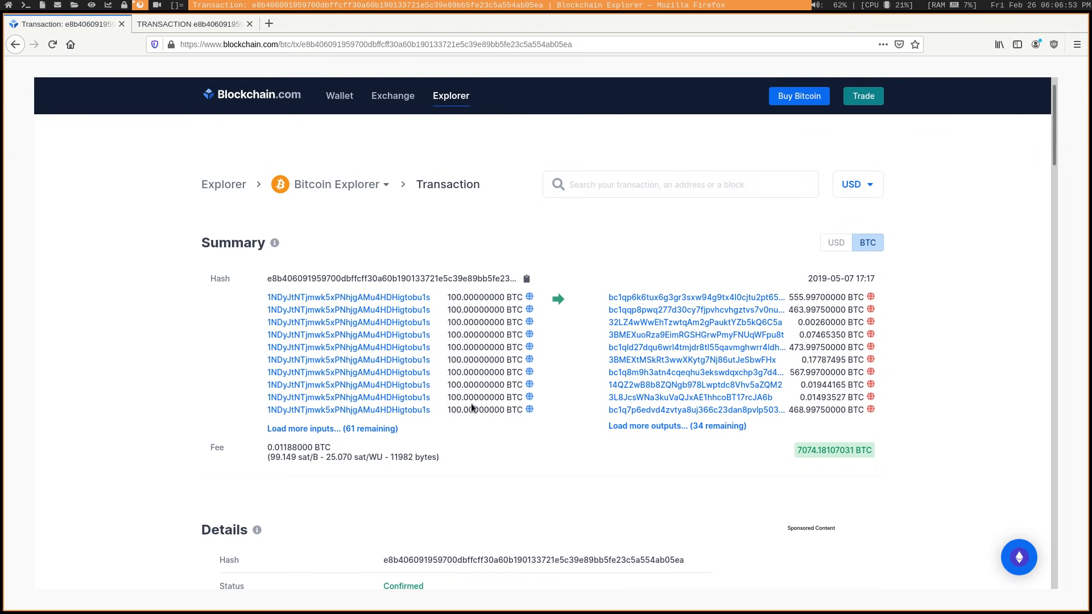
Load ten more inputs and ten more outputs of the 7,074.18 BTC transaction.
click(358, 429)
scroll(472, 431, down, 1)
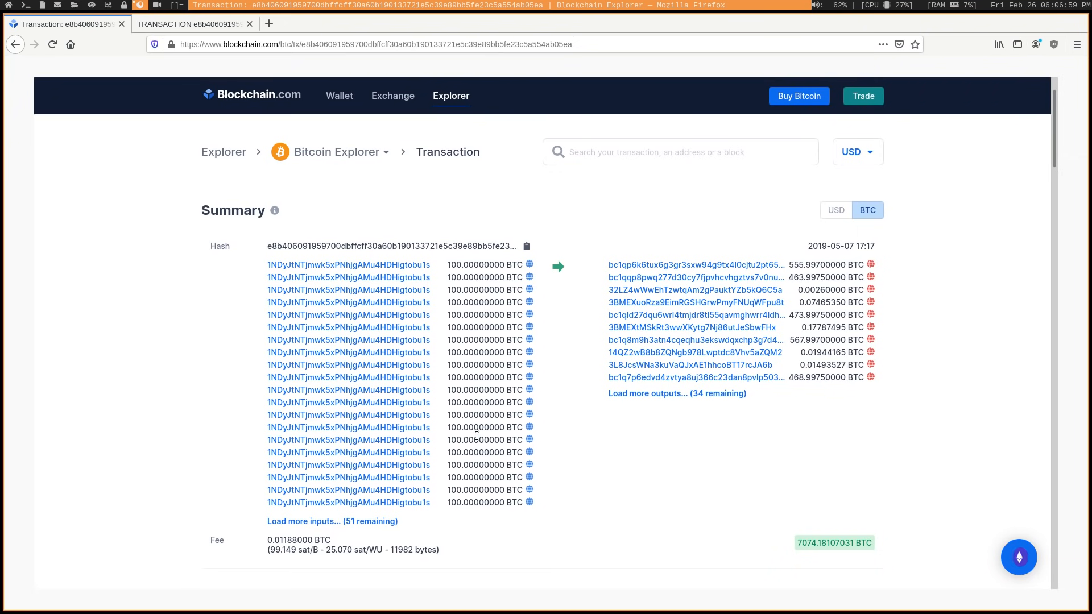
click(724, 394)
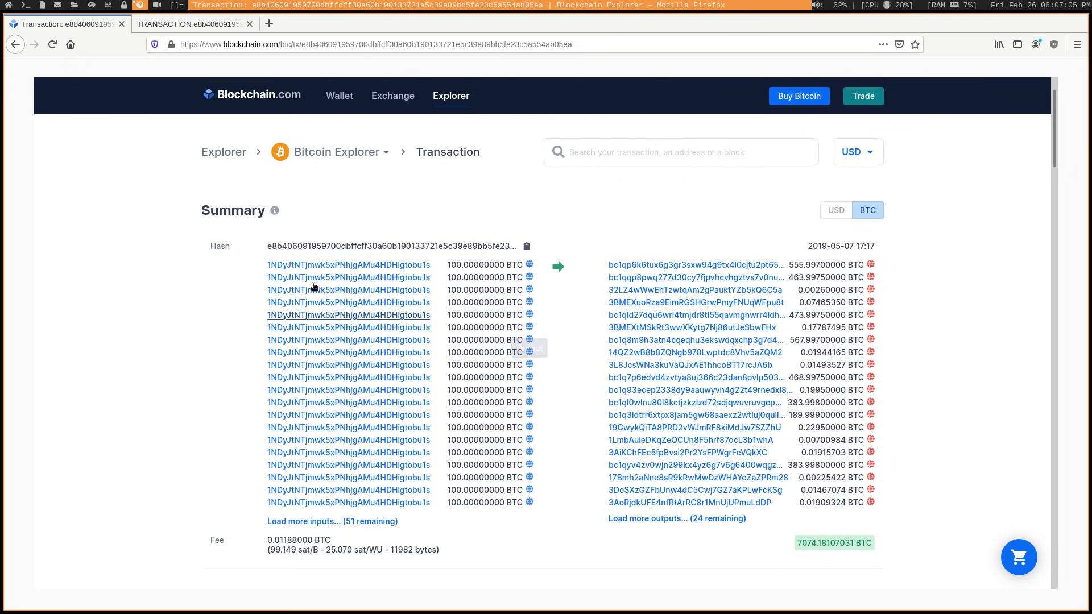
View the Binance input address's page with its Total Received and Final Balance.
middle_click(378, 267)
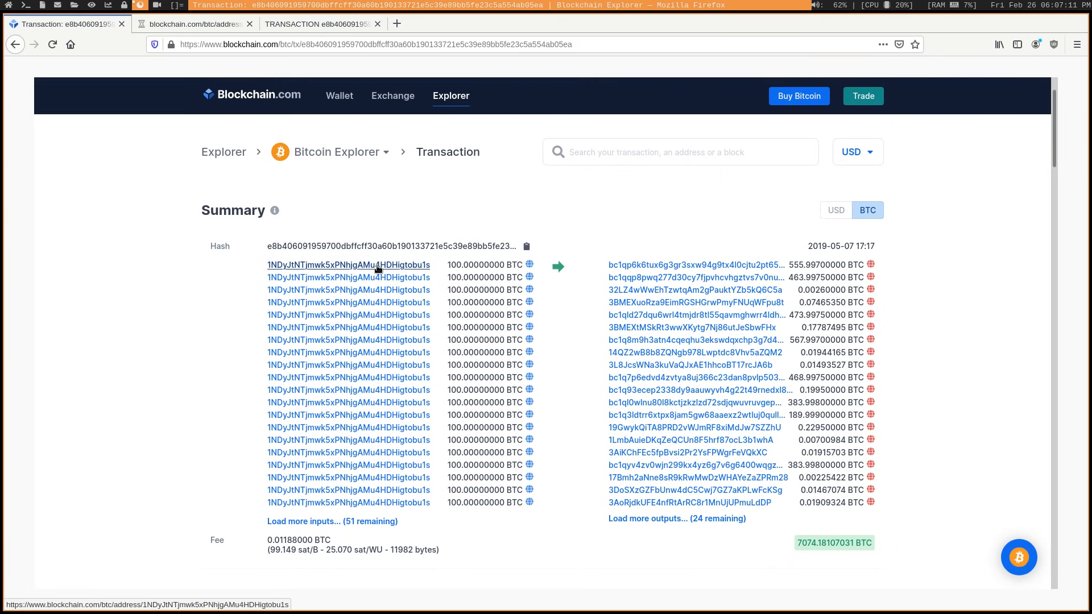
click(209, 23)
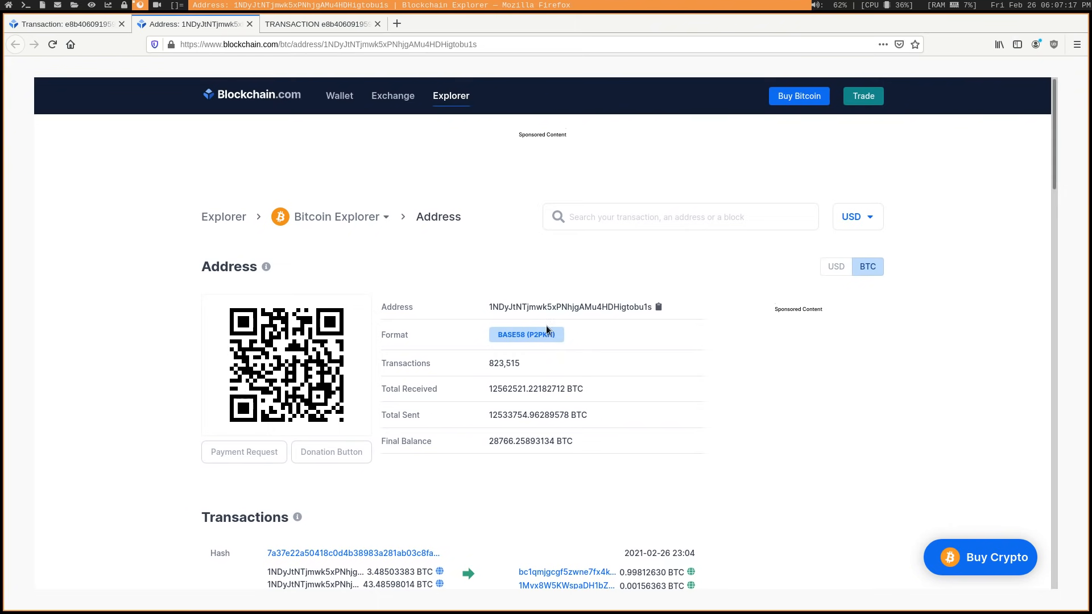
scroll(511, 368, down, 2)
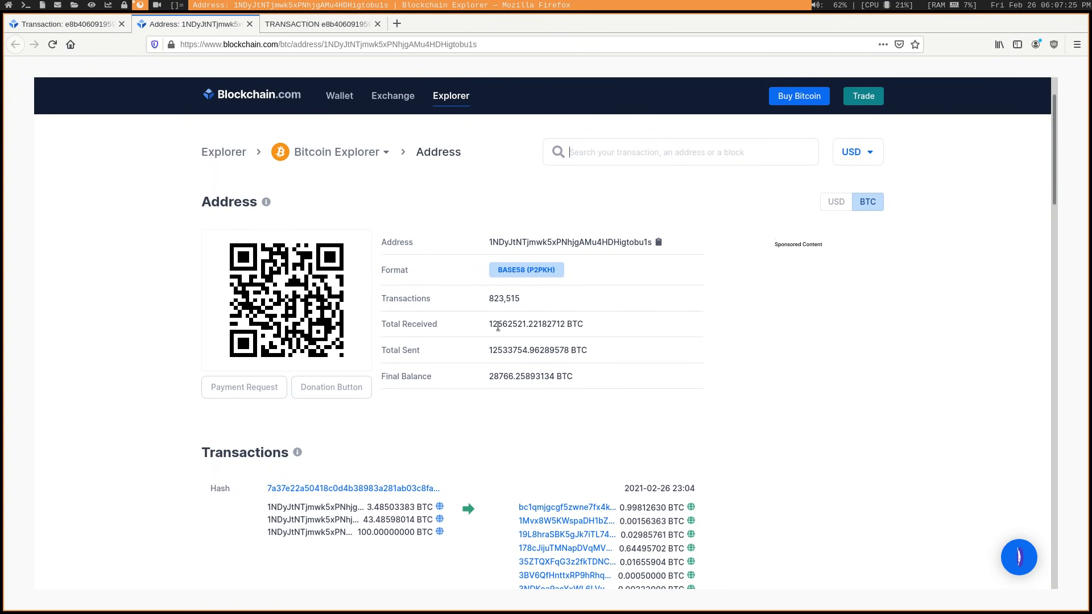
drag(505, 323, 498, 323)
click(492, 351)
Return to the transaction, load ten more outputs and note the 473.9975 BTC output.
click(250, 23)
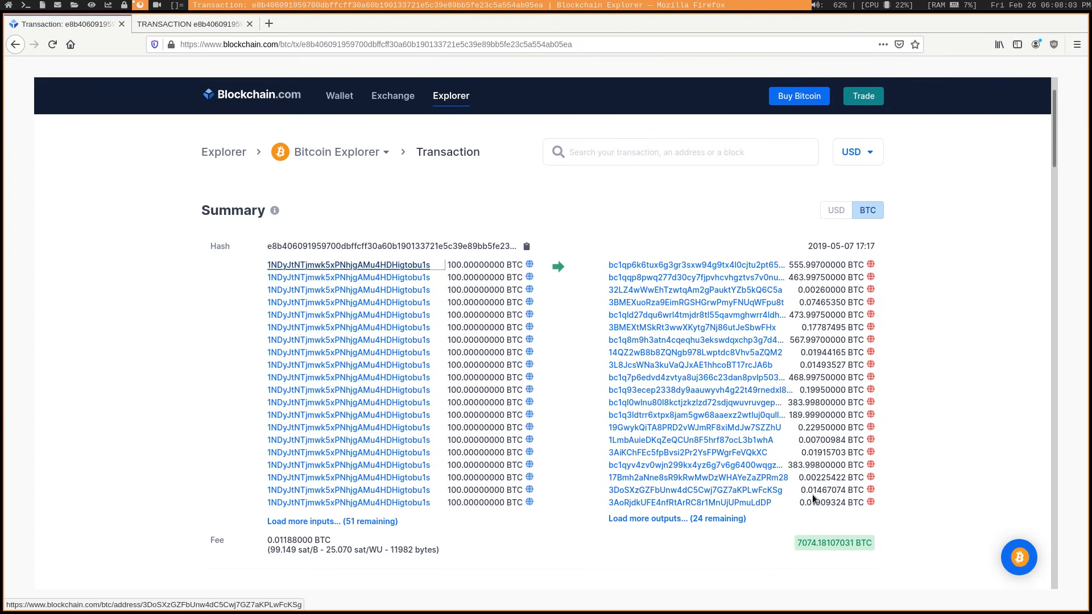
click(648, 519)
scroll(835, 444, down, 1)
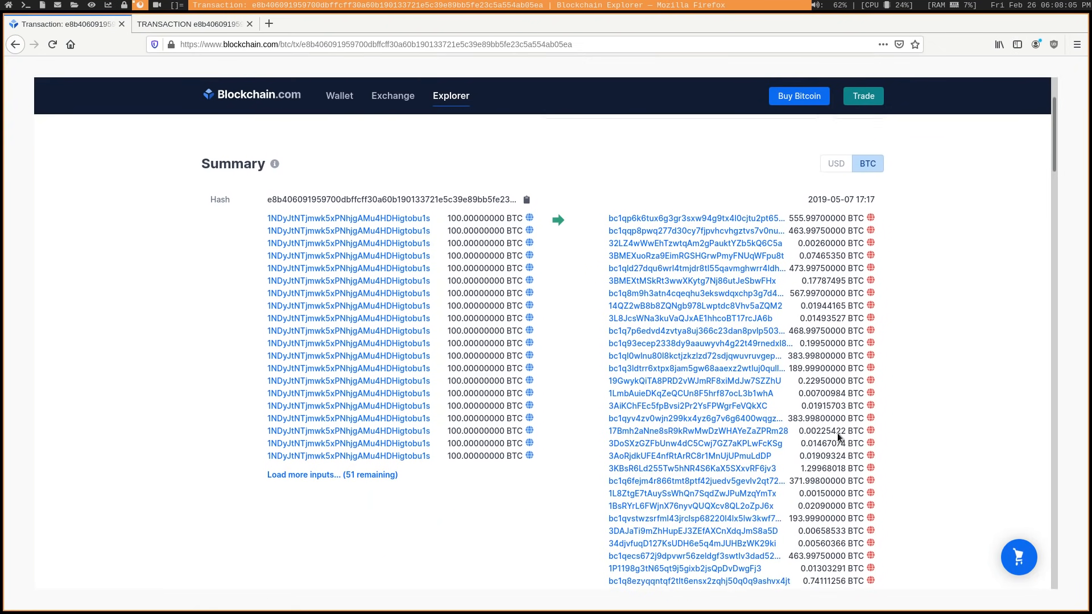
scroll(837, 433, down, 2)
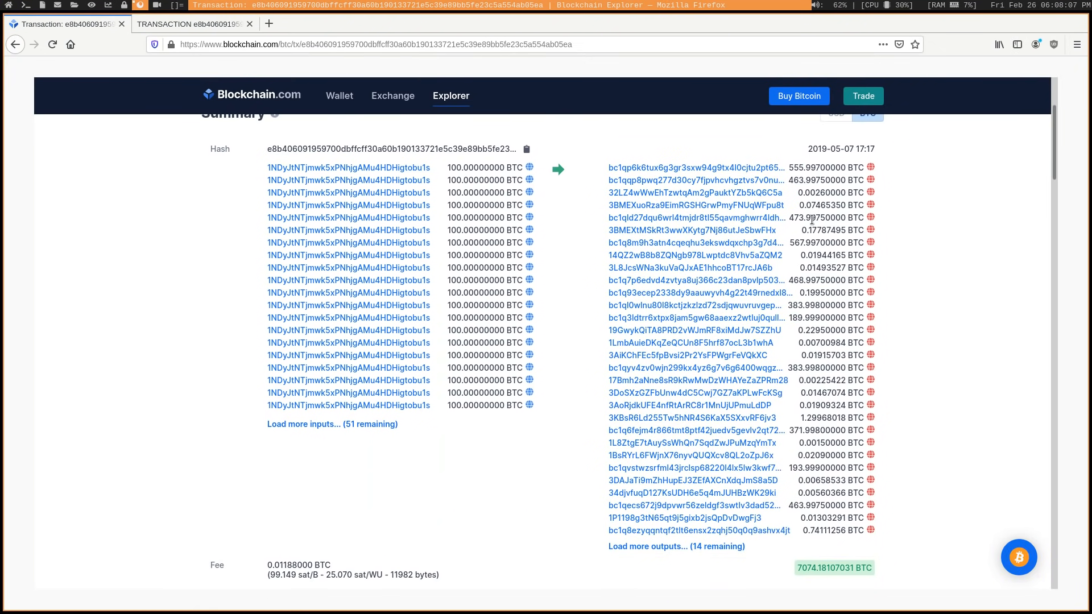
drag(790, 217, 803, 219)
Highlight the bc1 prefix of the first output address (bc1qp6k6...) while discussing it.
click(823, 288)
drag(605, 278, 621, 281)
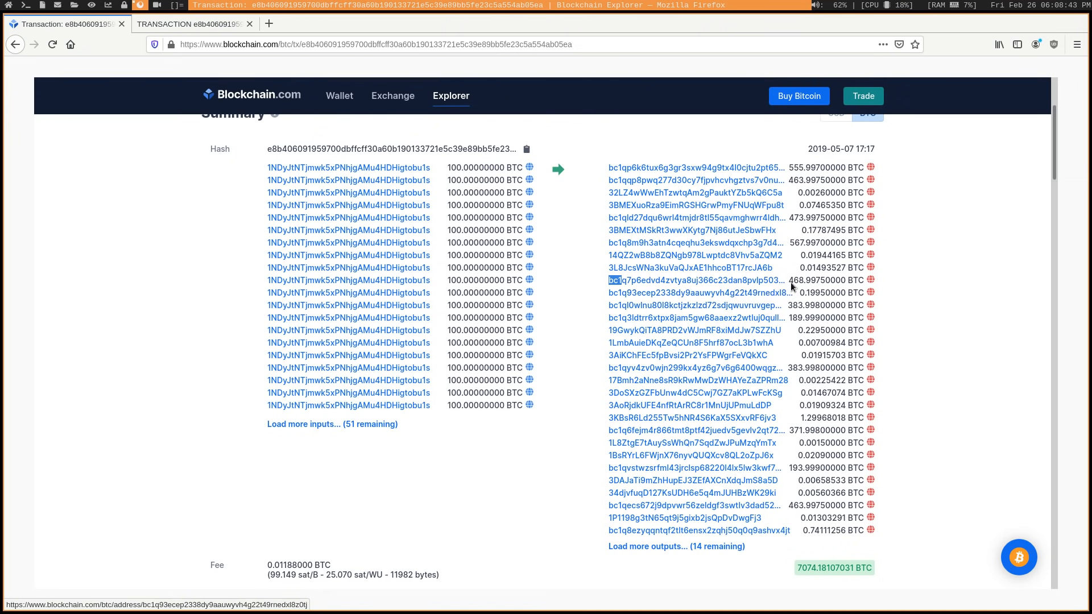
click(630, 273)
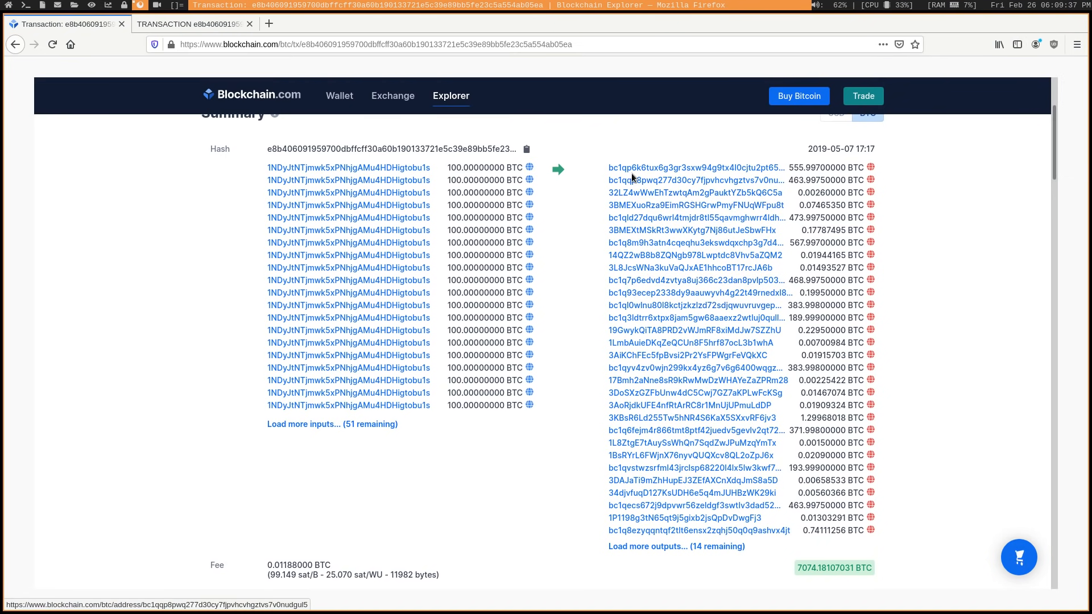
View the first 555.9975 BTC output's address page and its transaction history.
middle_click(682, 168)
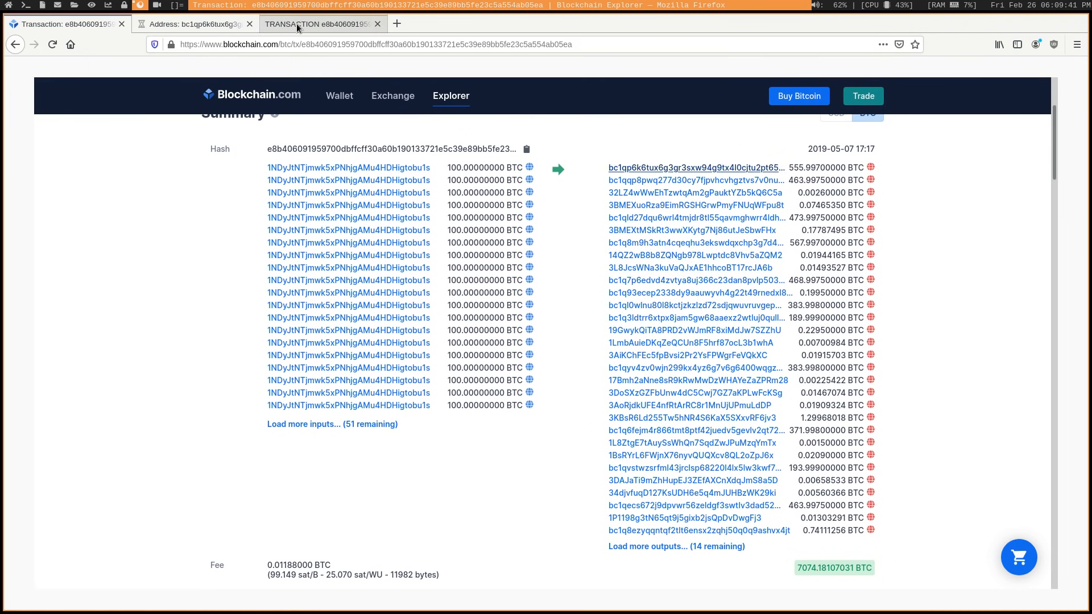
click(192, 23)
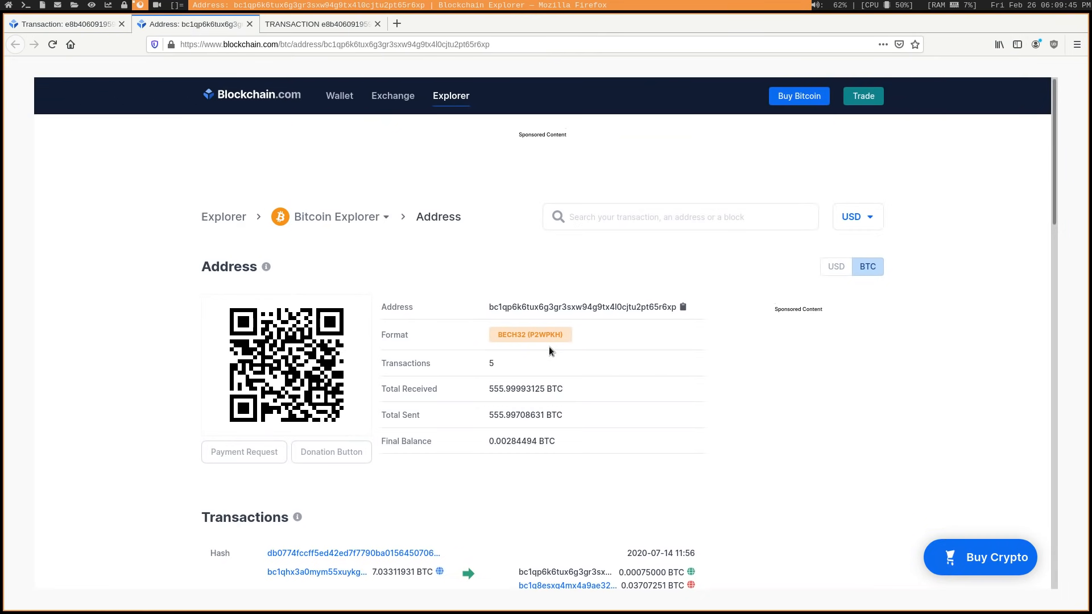
scroll(658, 309, down, 3)
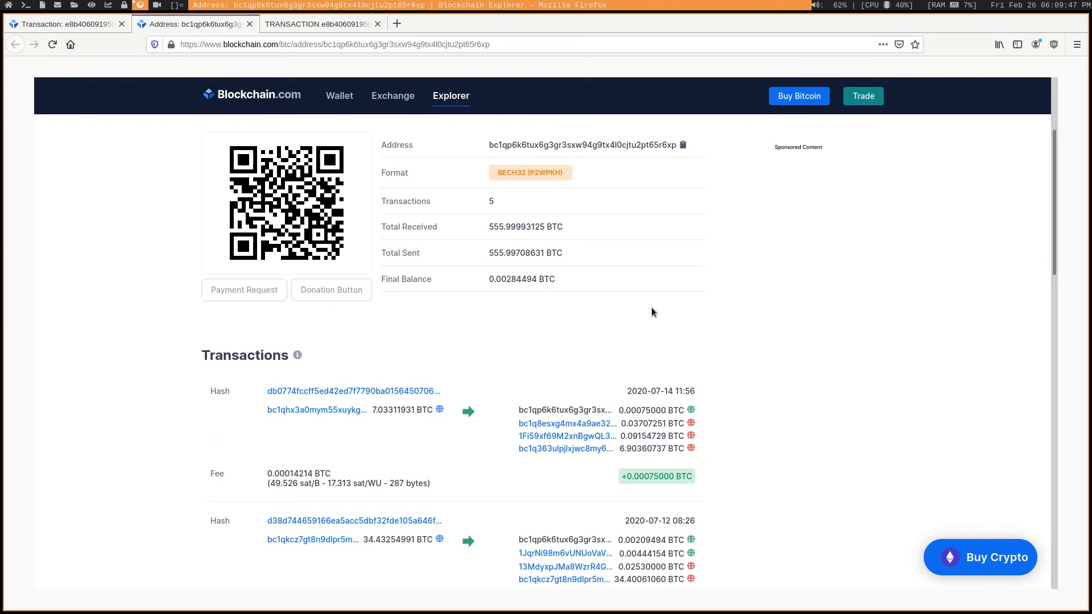
scroll(653, 307, down, 4)
scroll(546, 496, down, 3)
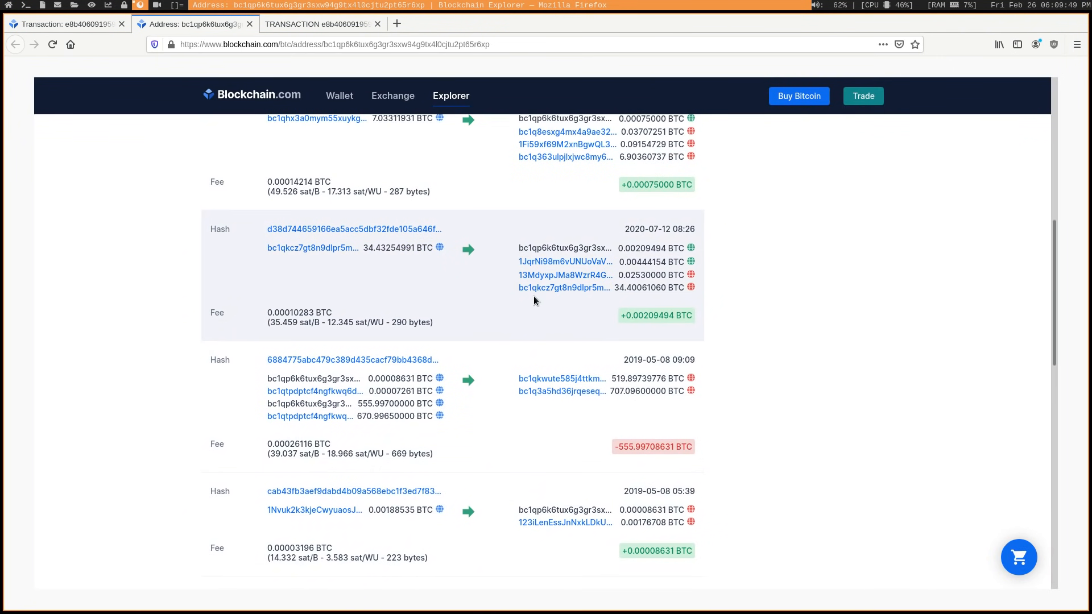
scroll(533, 296, up, 3)
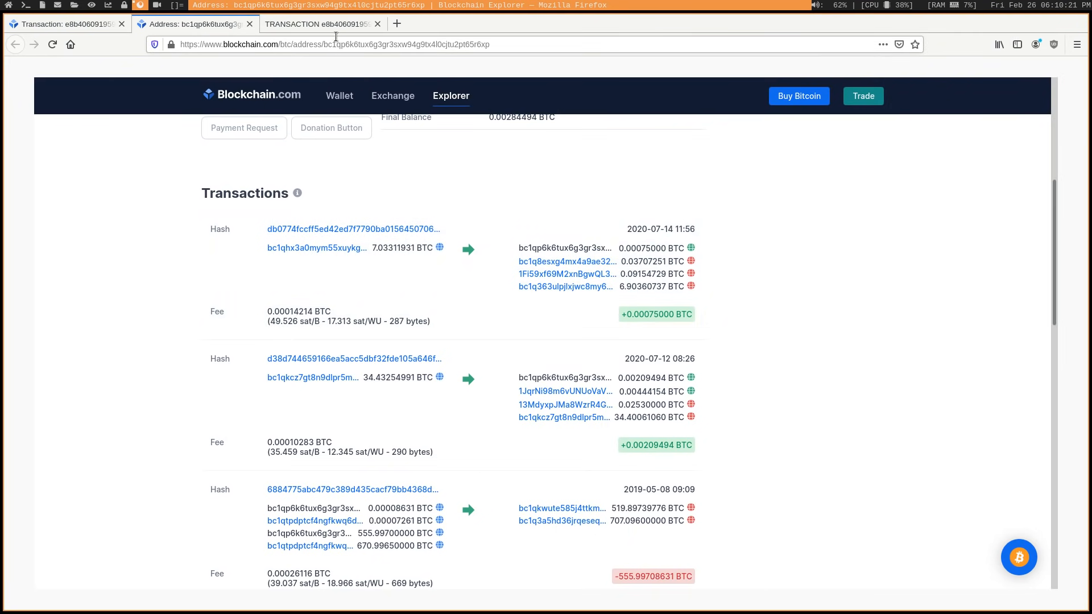
View transaction e8b406... on OXT.me with its Binance Wallet A input labels.
click(314, 25)
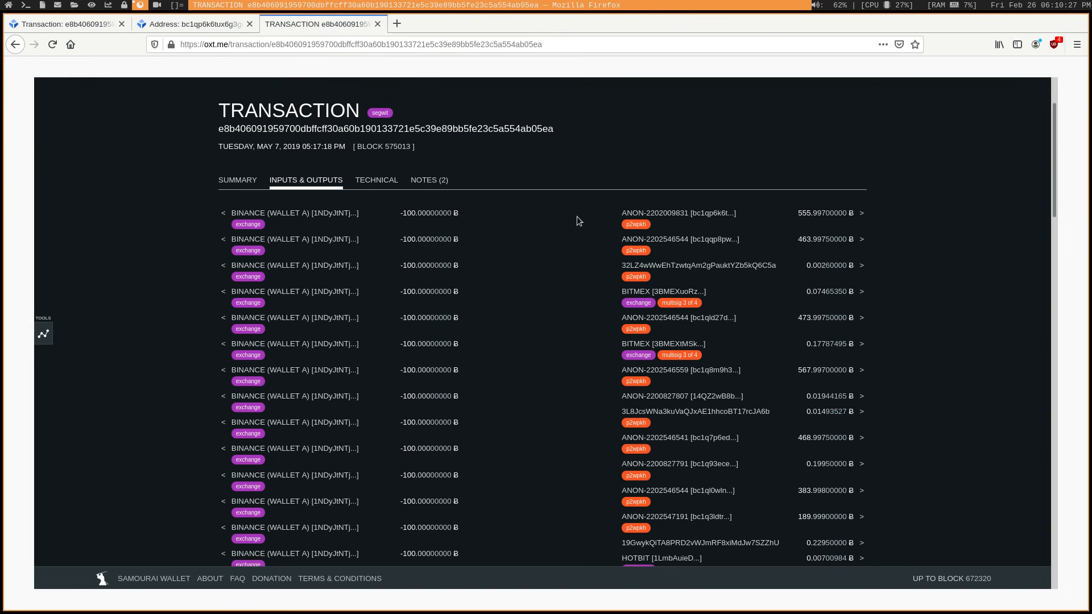
scroll(543, 221, up, 3)
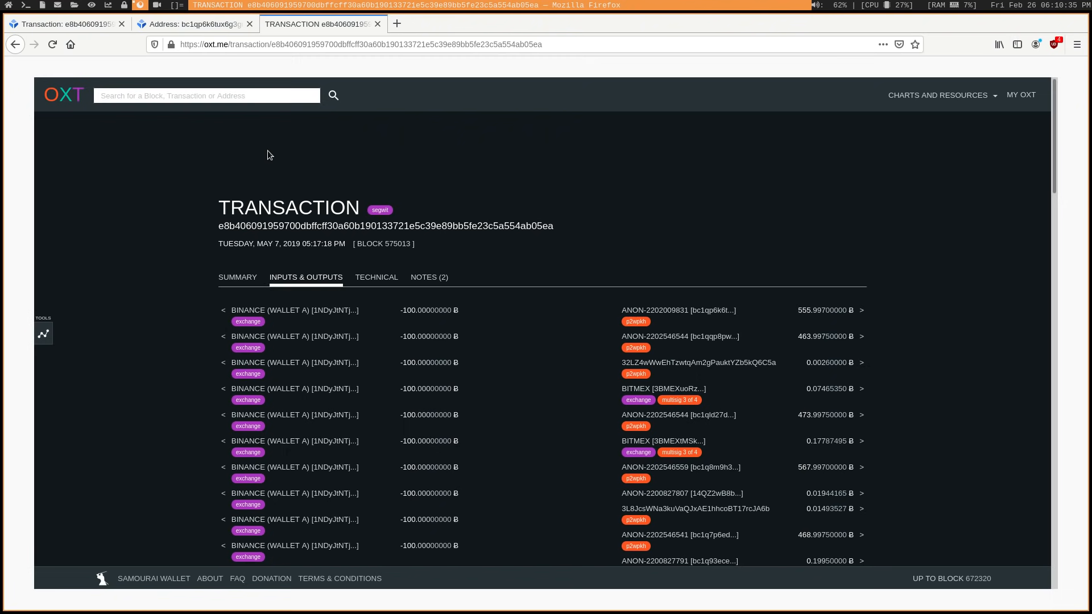
scroll(495, 290, down, 1)
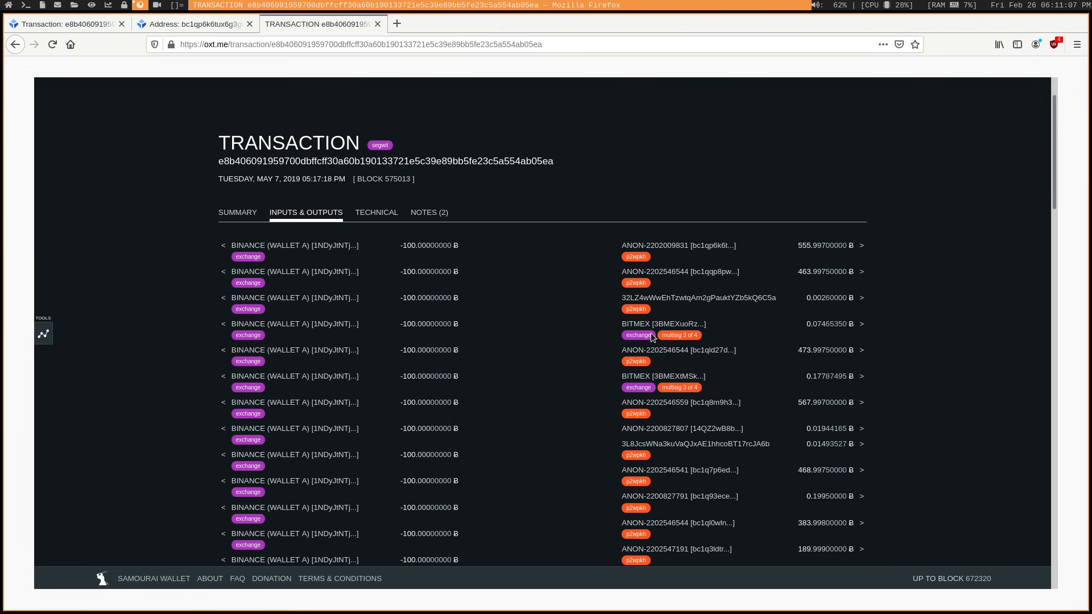
Show the transaction as a graph and expand its node into all 71 inputs and 44 outputs.
click(44, 333)
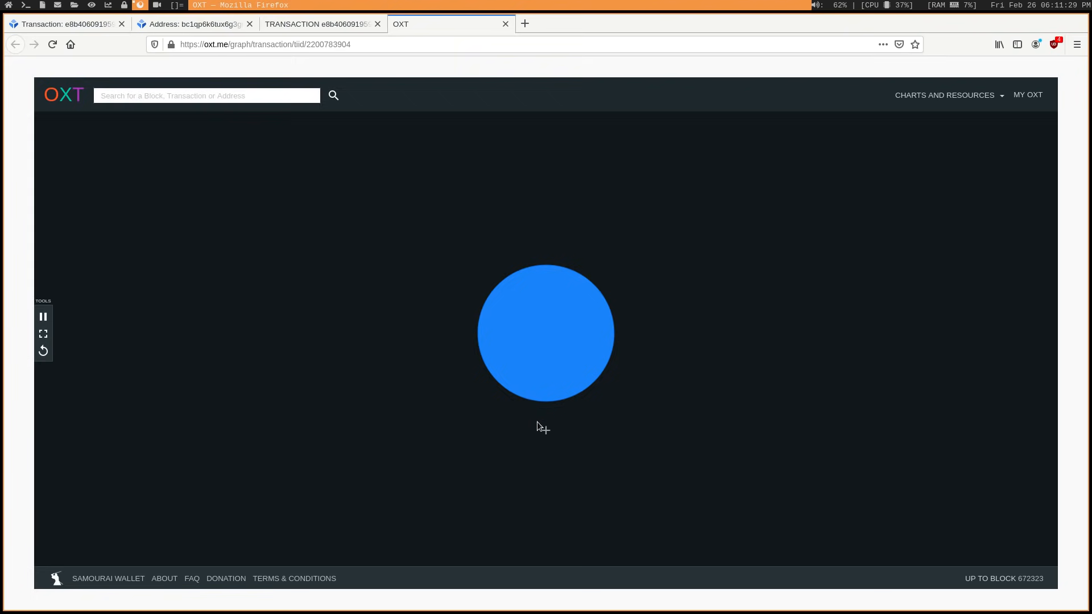
double_click(547, 347)
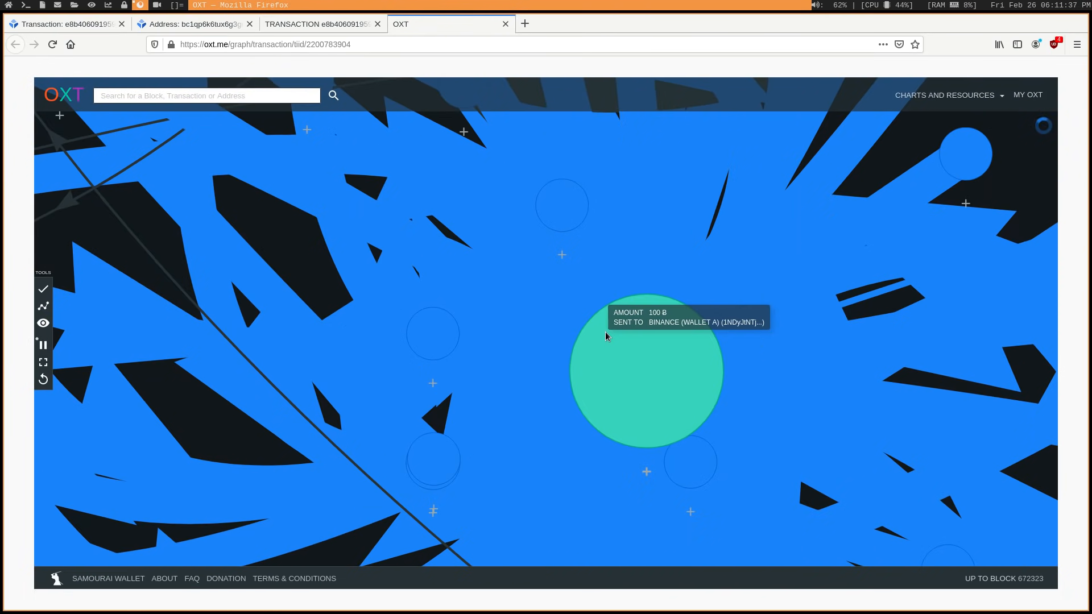
scroll(605, 332, down, 5)
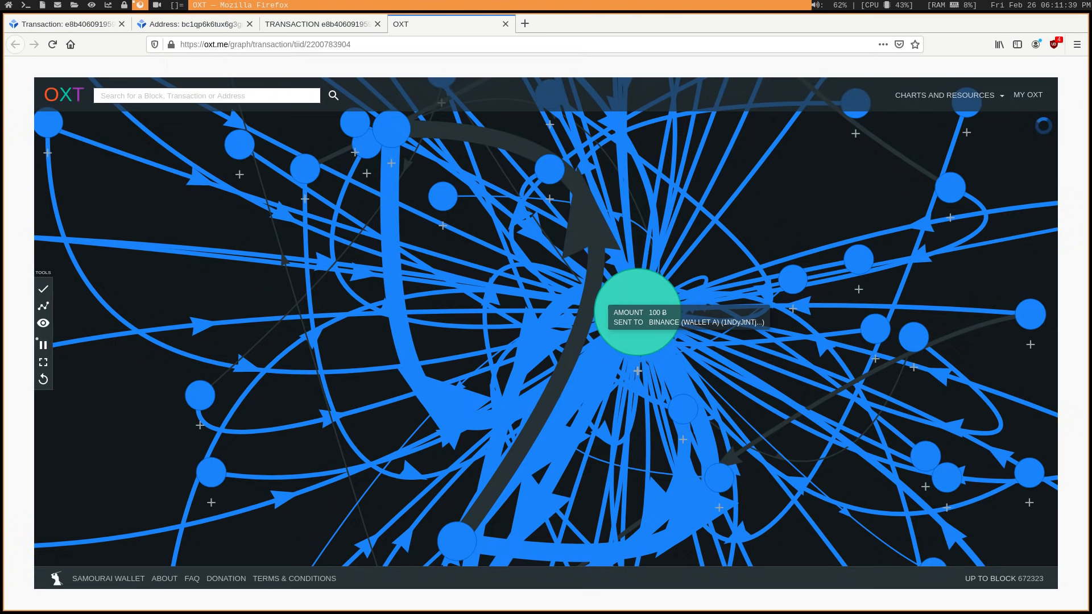
scroll(602, 310, up, 3)
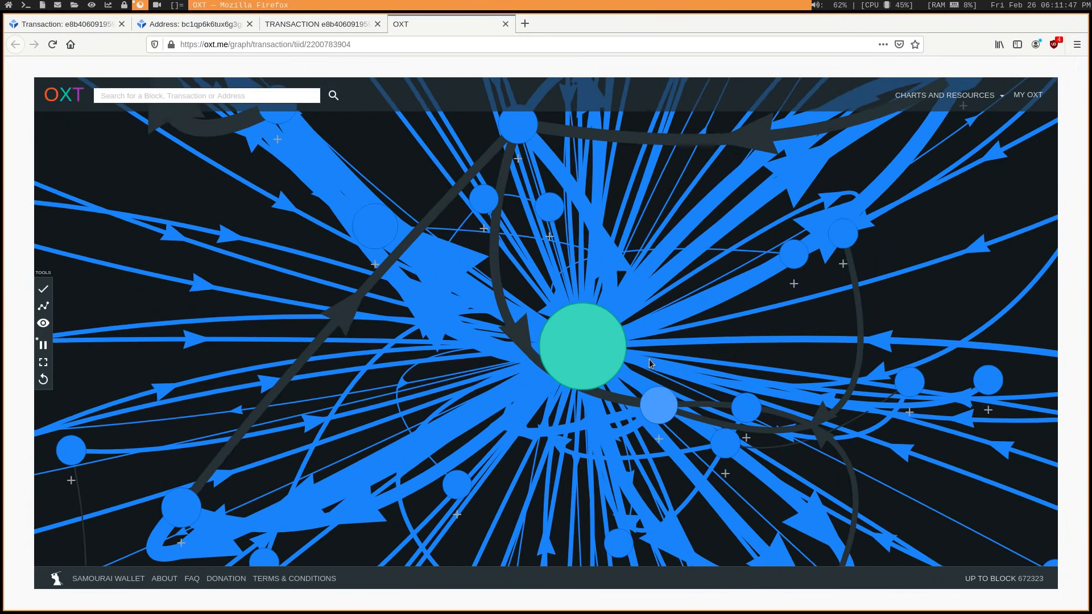
scroll(650, 361, down, 4)
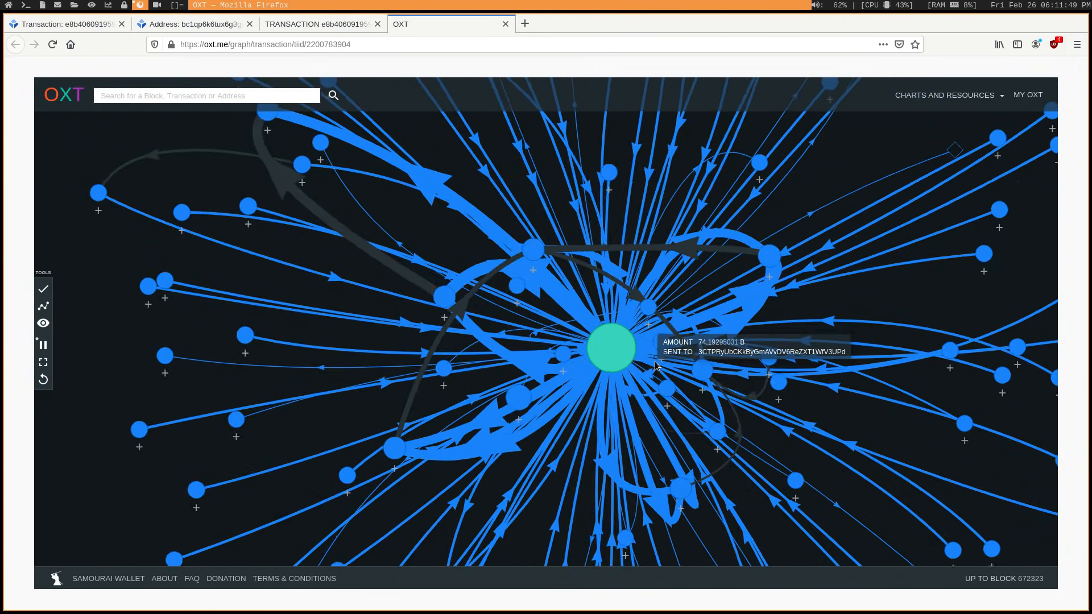
scroll(654, 361, down, 4)
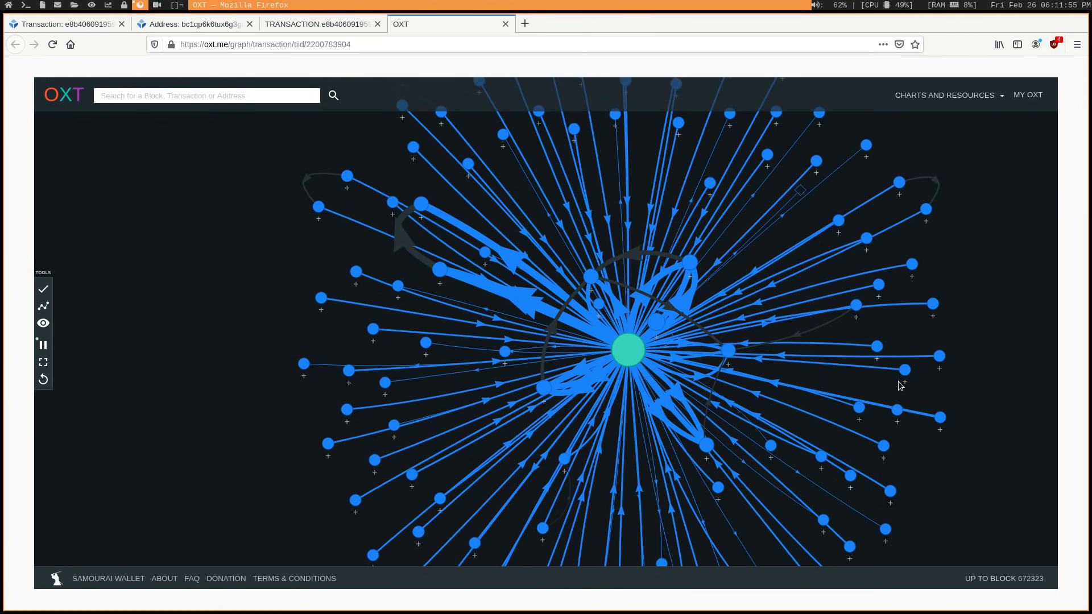
Inspect several output edges and the receiving node, leaving the 870.9985 BTC output selected.
click(773, 293)
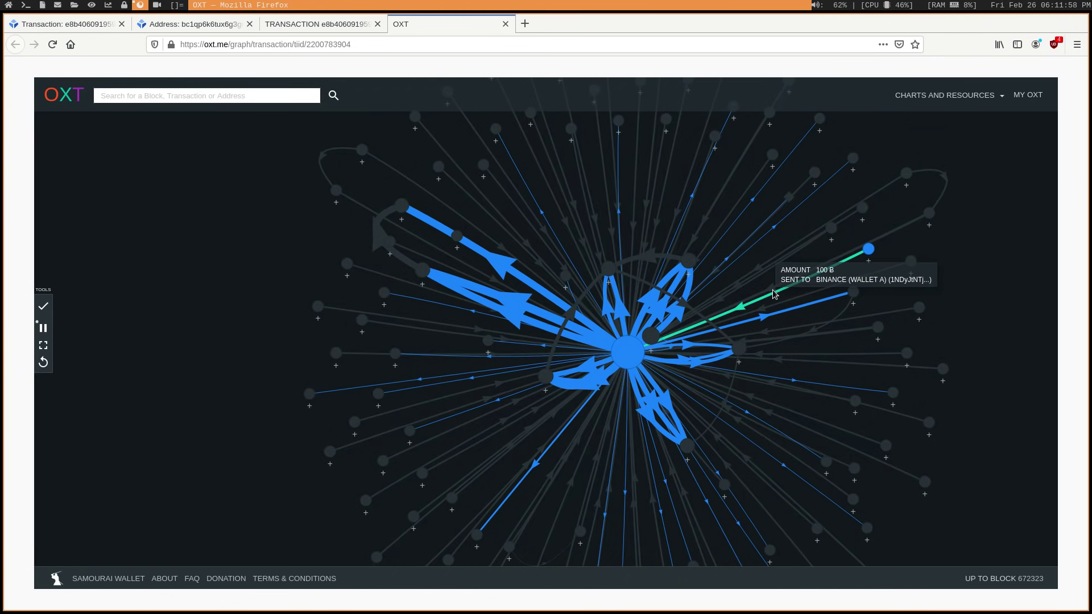
click(958, 290)
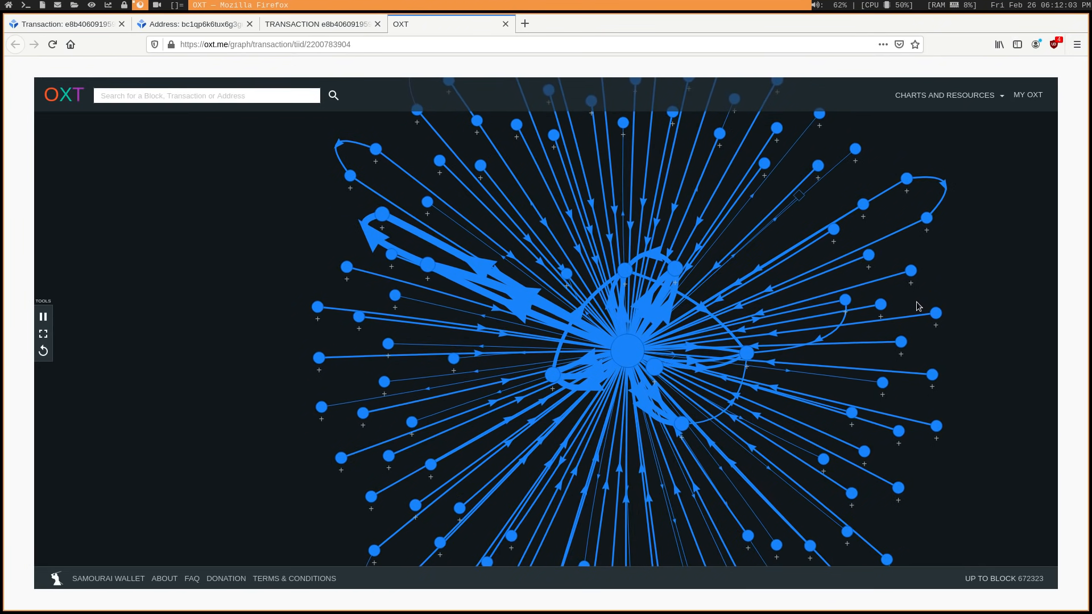
scroll(915, 305, up, 1)
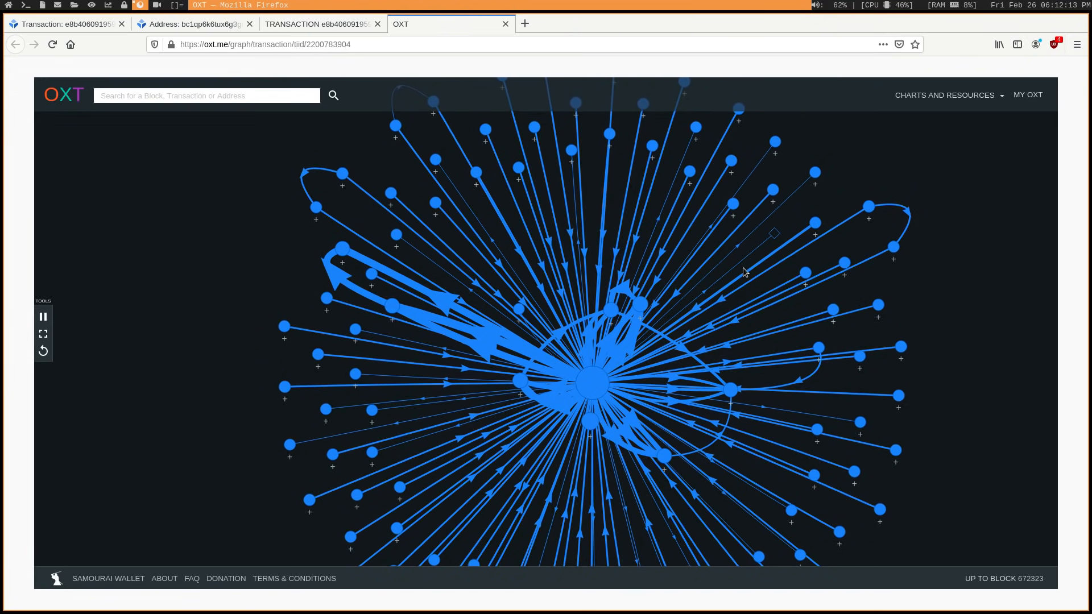
click(659, 212)
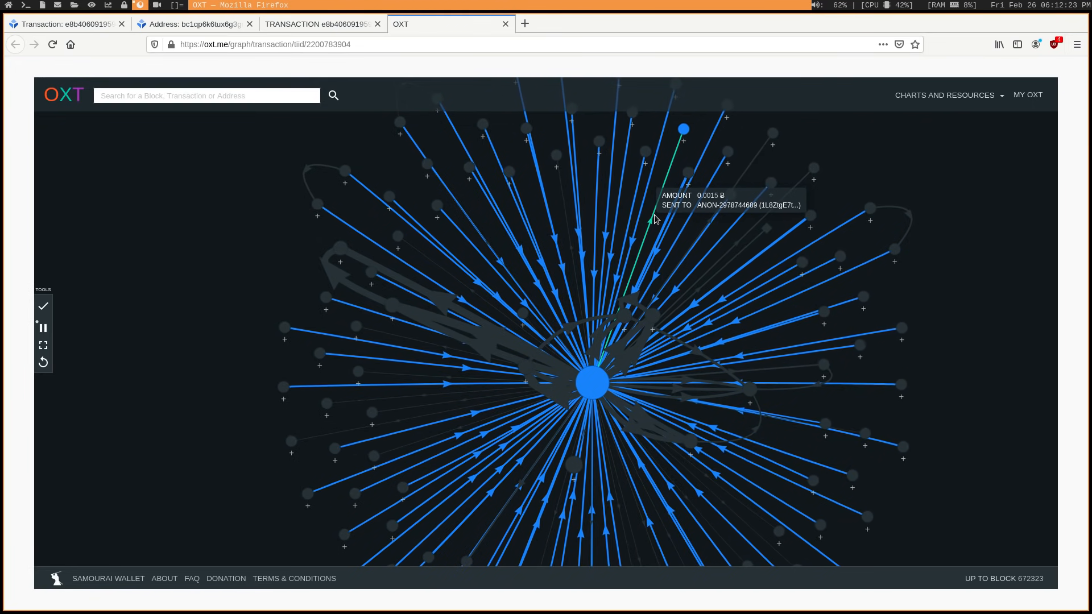
click(490, 337)
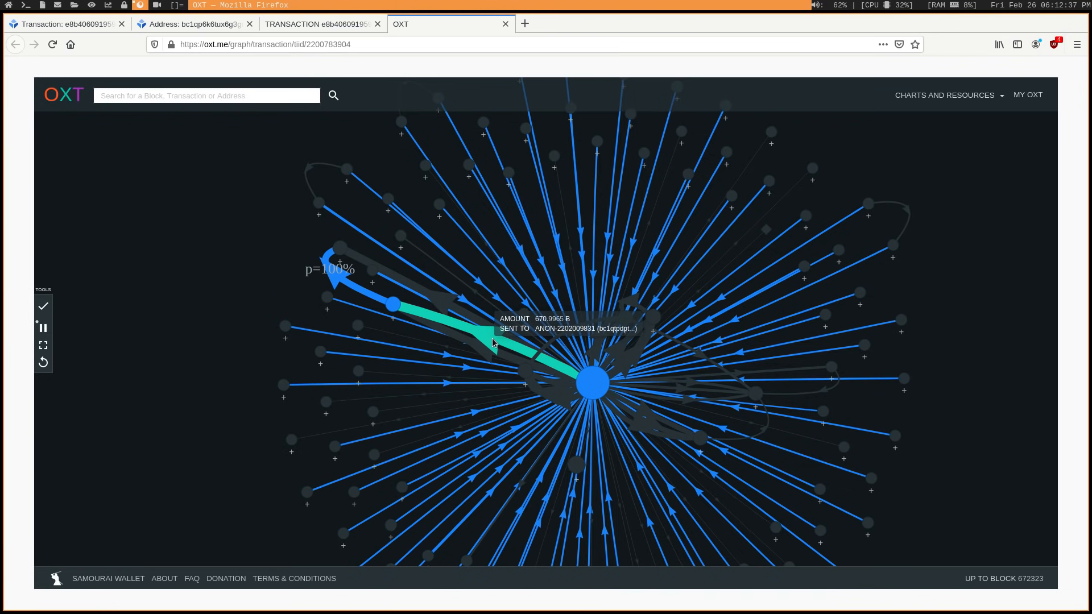
click(394, 307)
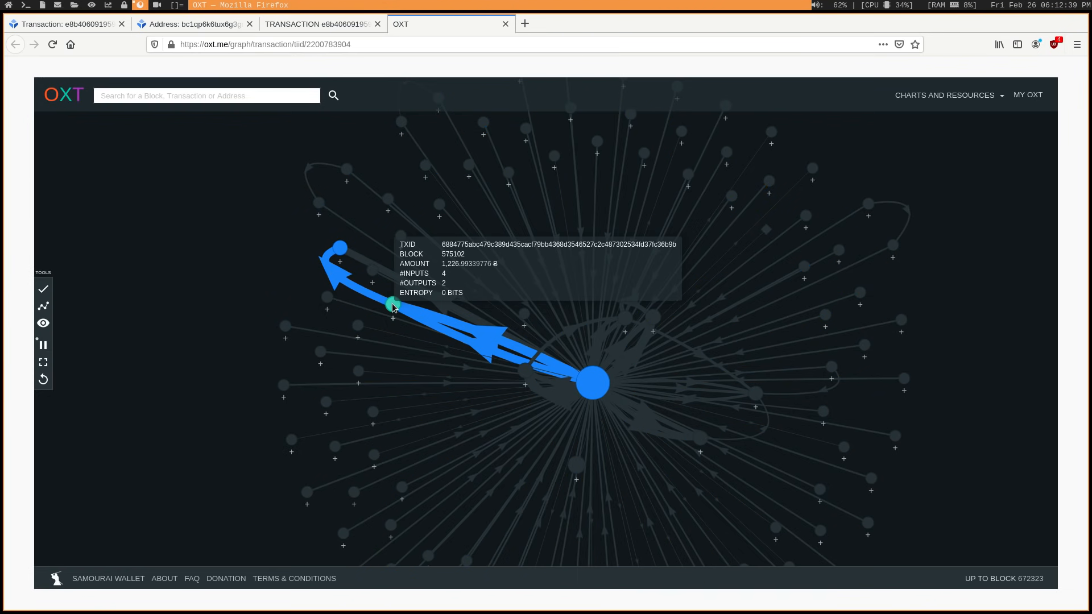
click(152, 311)
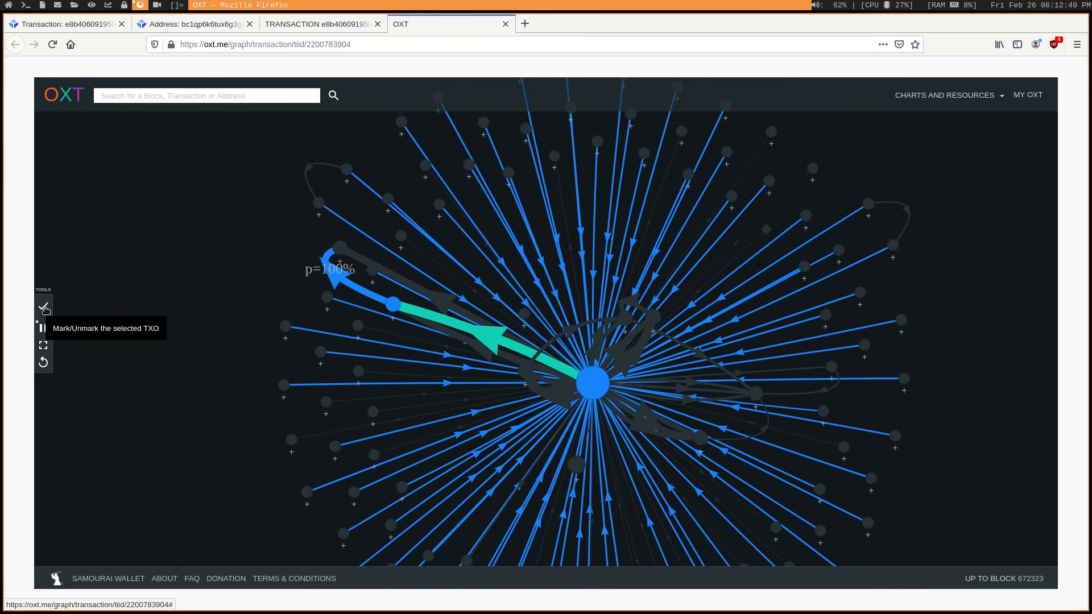
Mark the 870.9985 BTC output orange and expand the 1,226.39 BTC transaction it feeds.
click(45, 309)
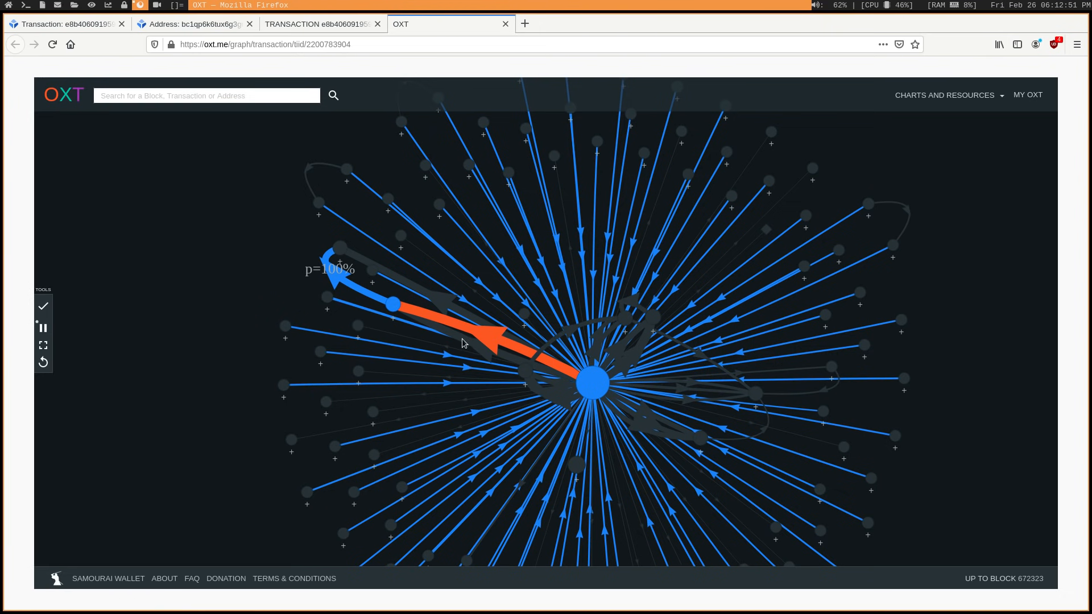
click(391, 304)
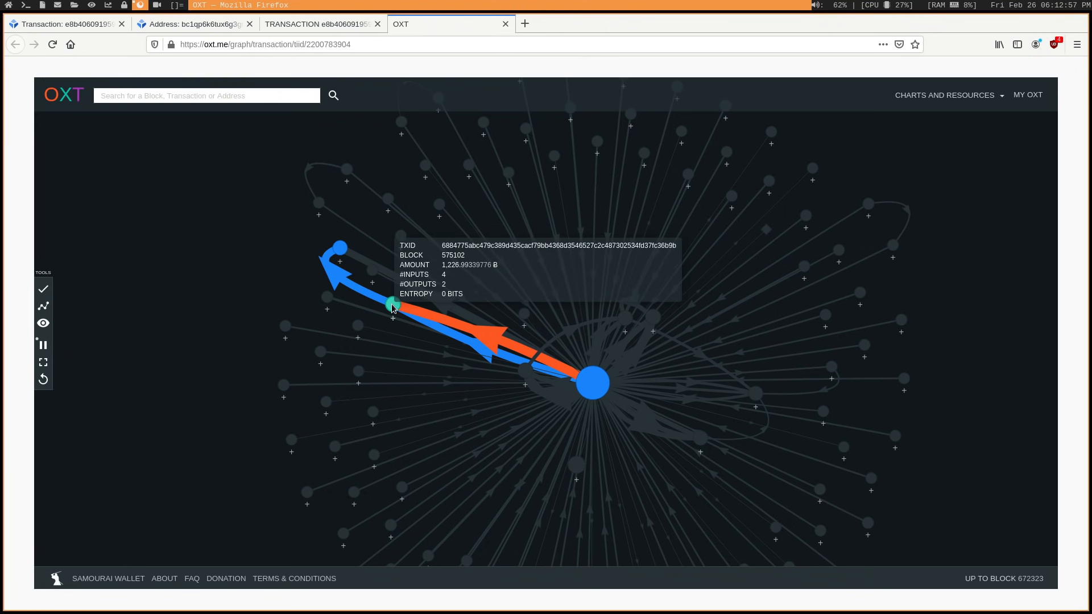
click(45, 308)
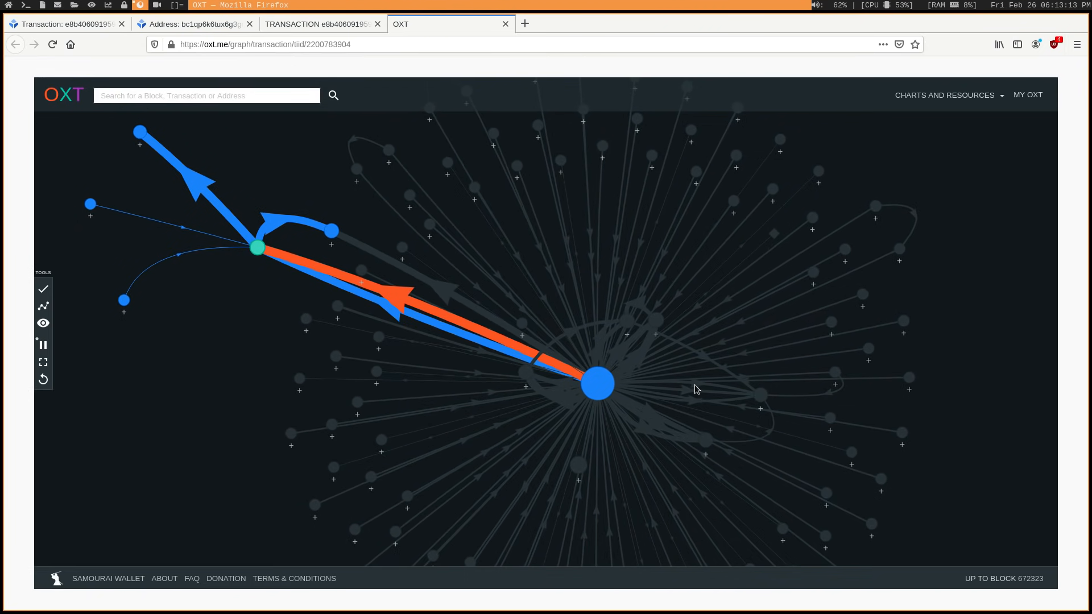
click(707, 443)
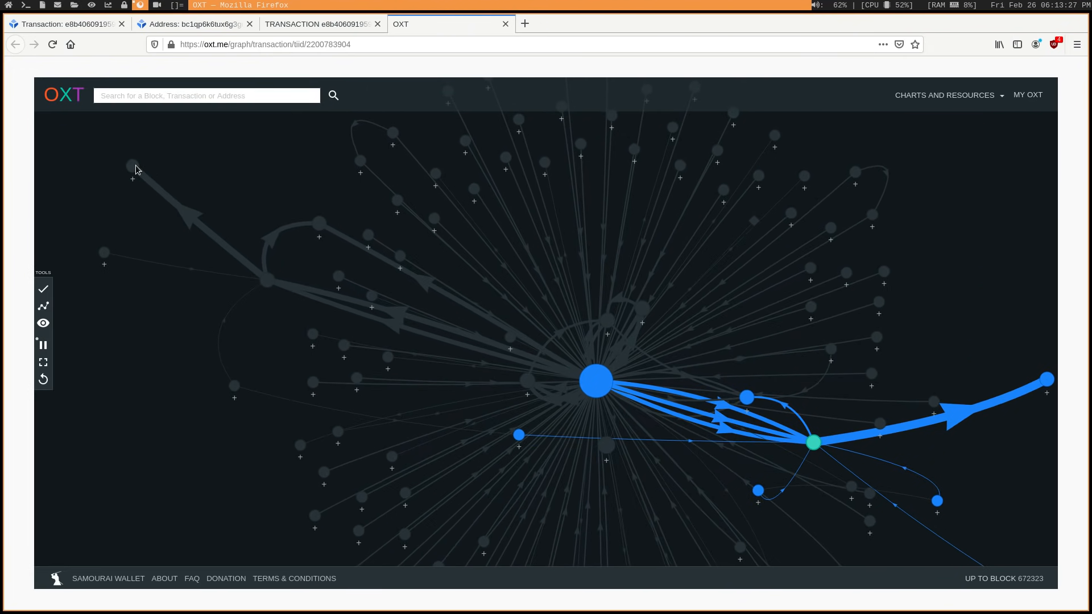
click(133, 169)
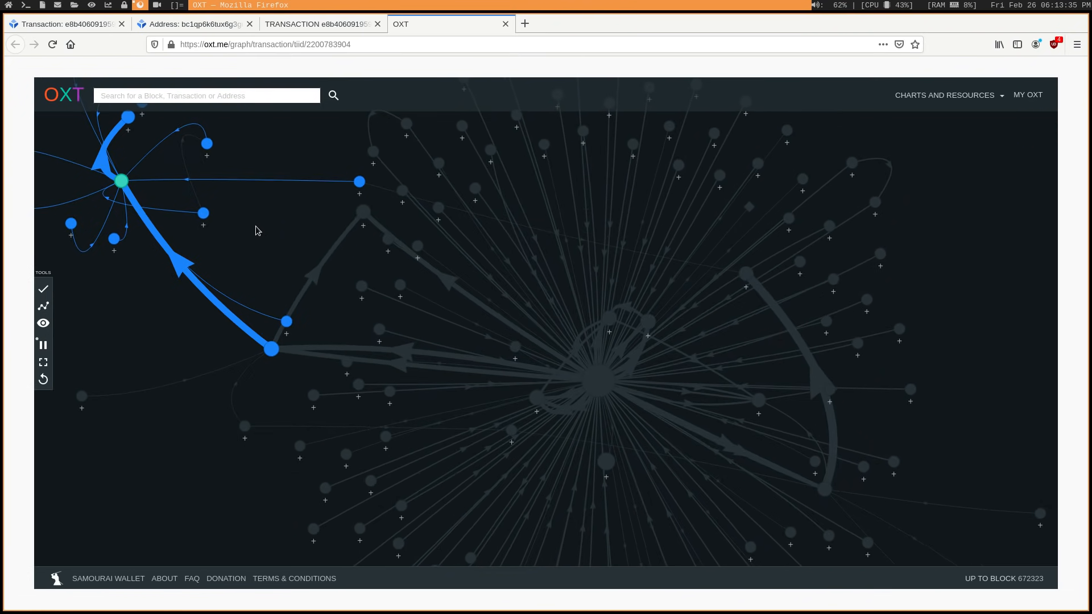
Pan to the expanded cluster, inspect a linked address and clear the highlight for full colour.
drag(254, 231, 450, 326)
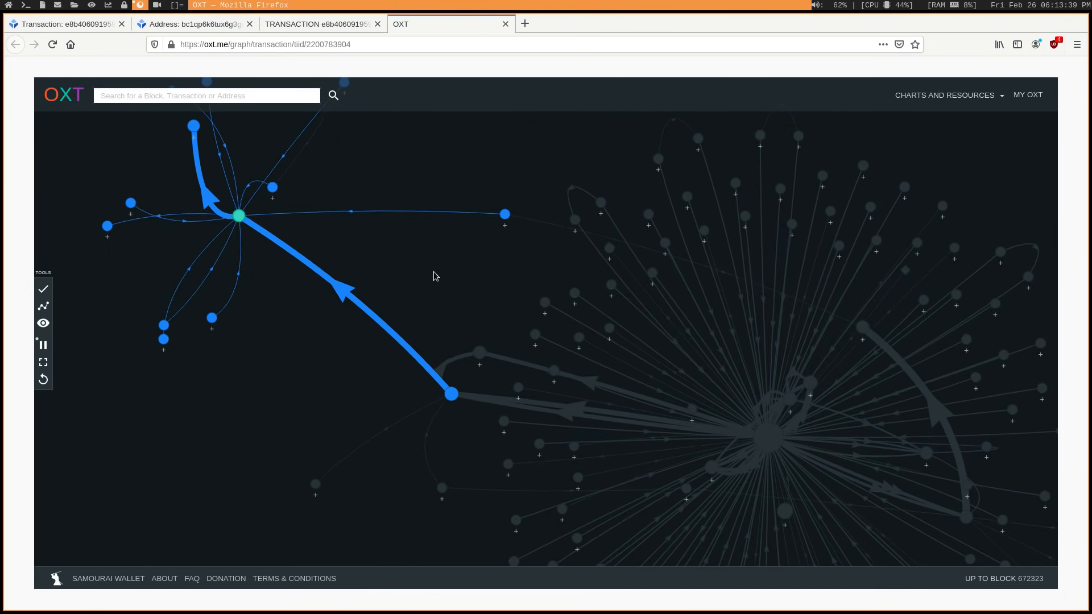
drag(433, 272, 487, 281)
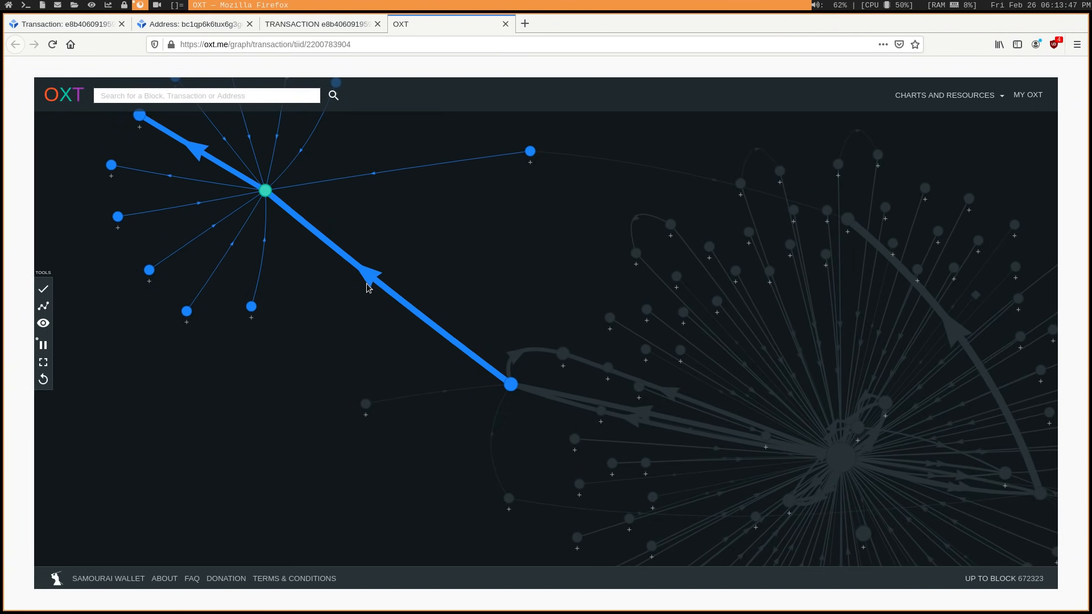
click(368, 399)
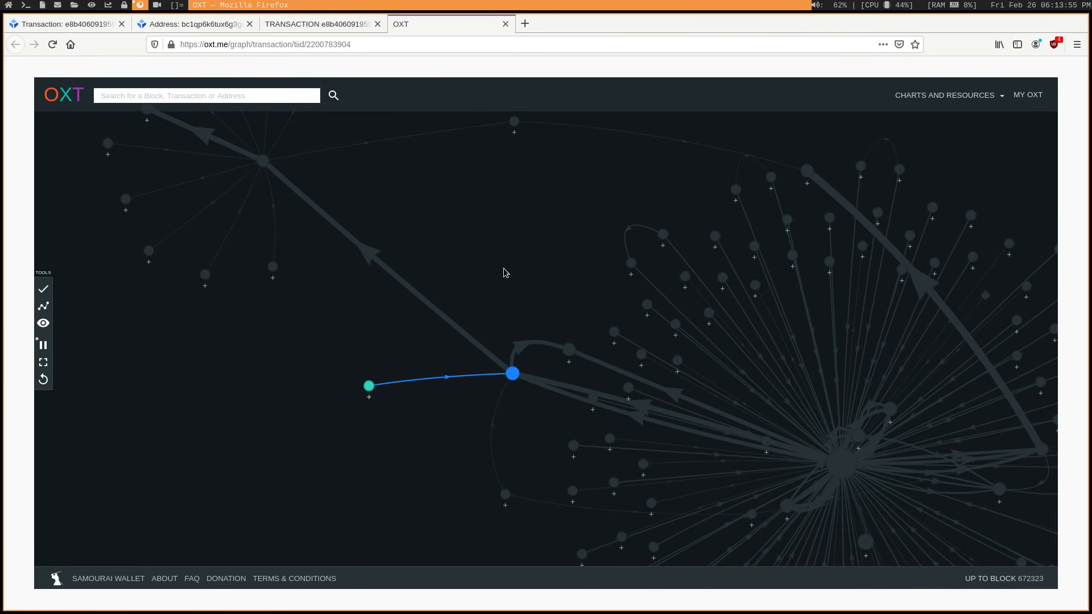
drag(504, 273, 636, 339)
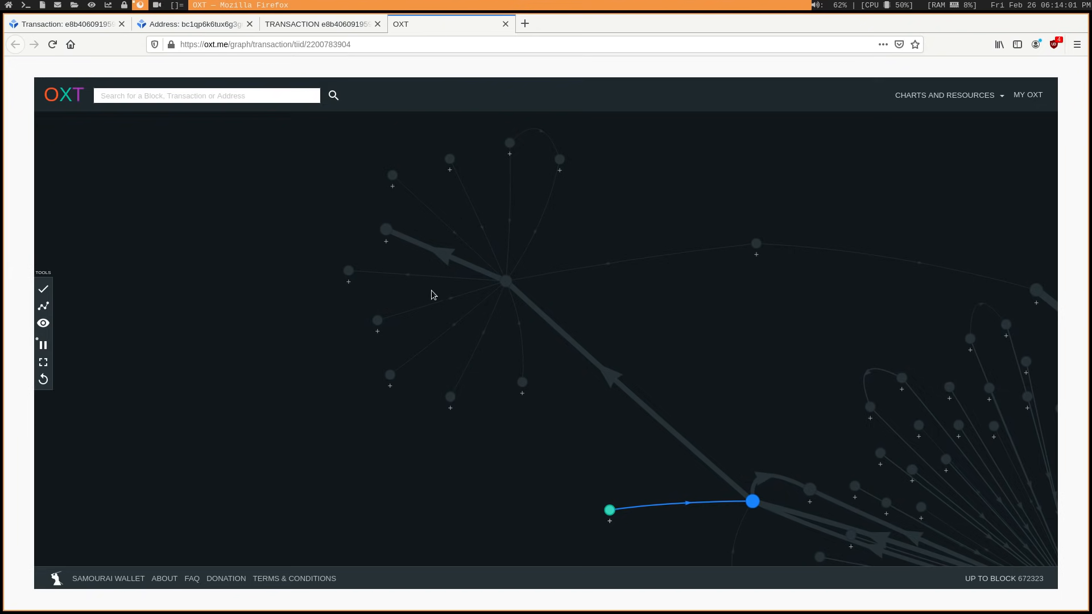
click(655, 323)
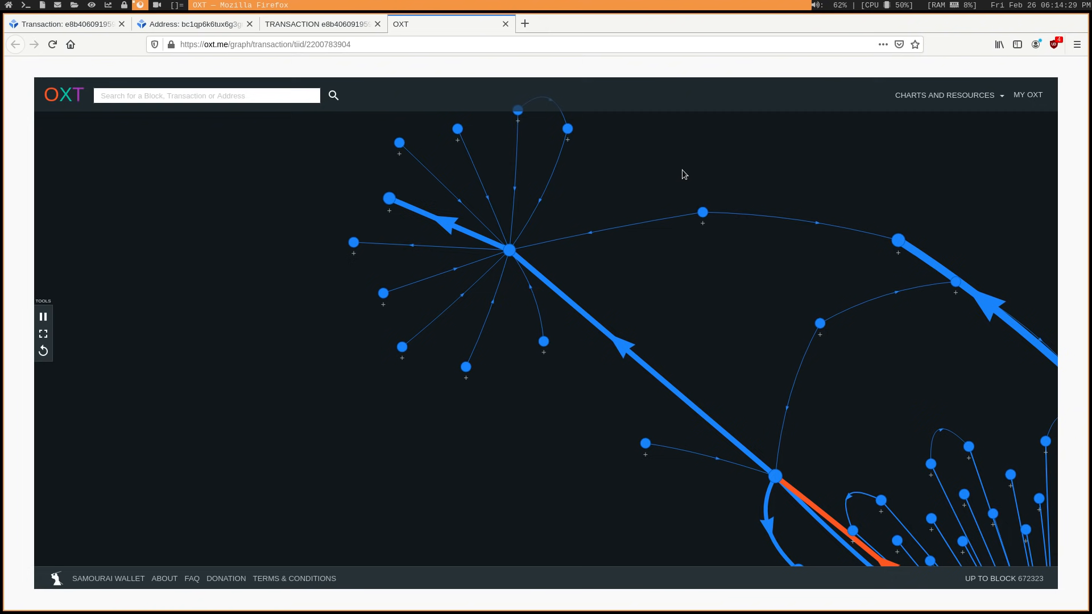
drag(682, 170, 672, 280)
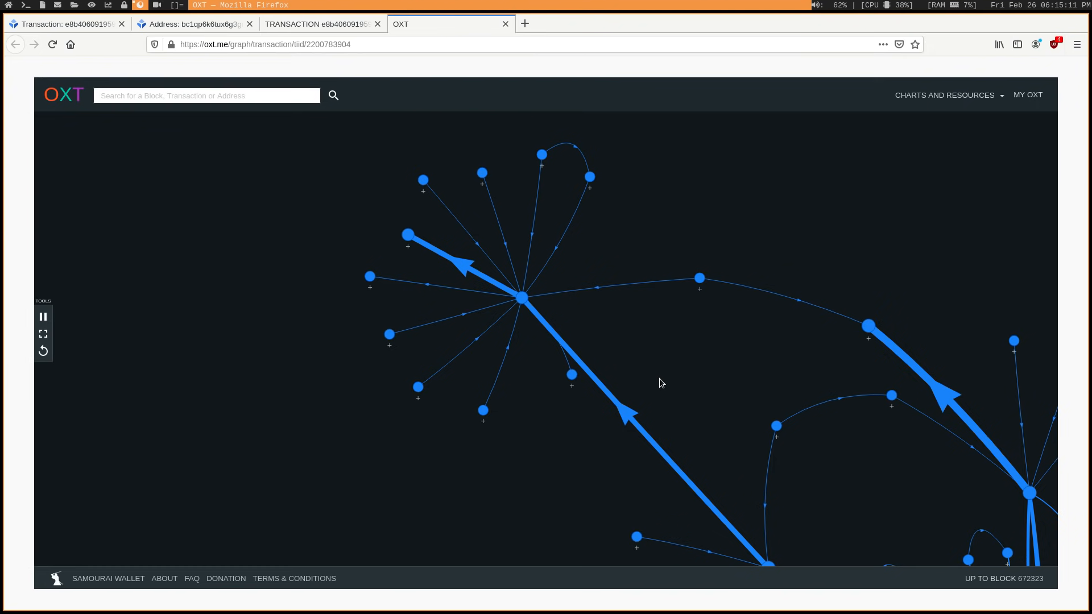
Inspect two outputs of the expanded transaction via their tooltips, then clear the selection.
drag(659, 378, 669, 333)
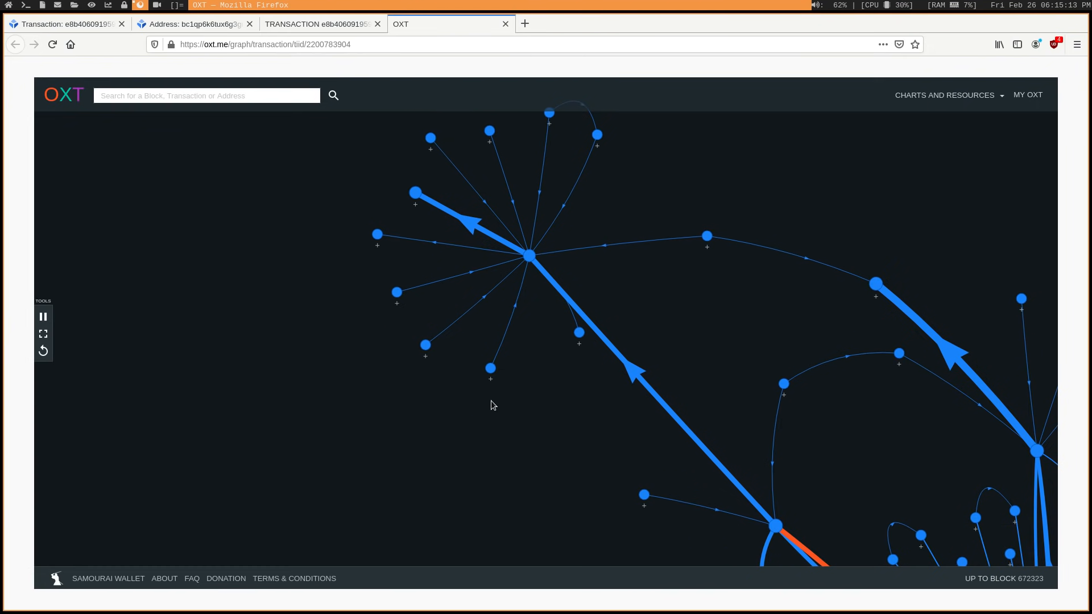
click(490, 368)
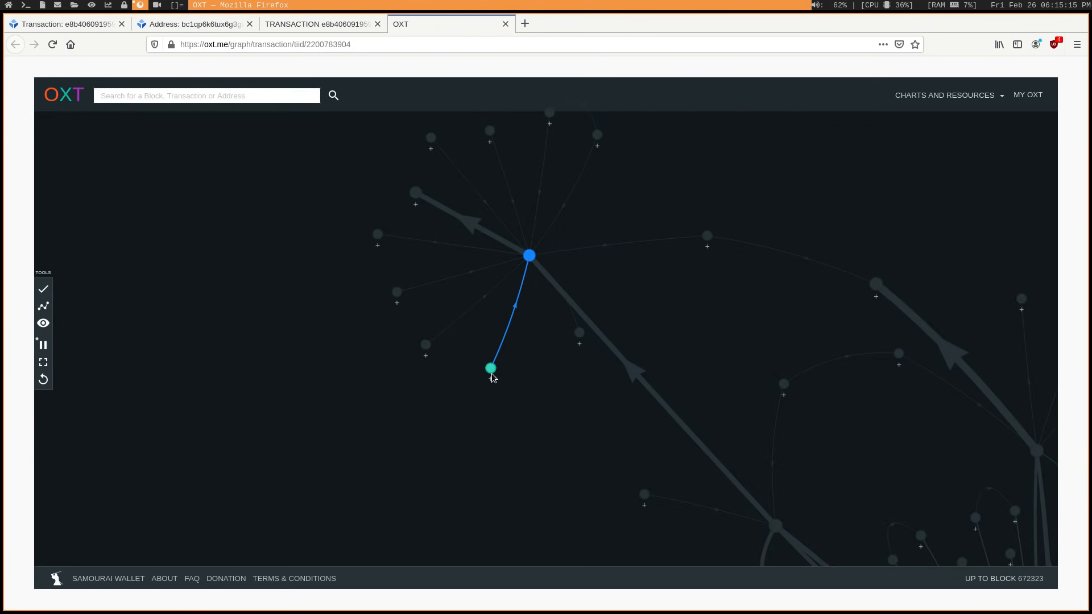
drag(675, 333, 669, 402)
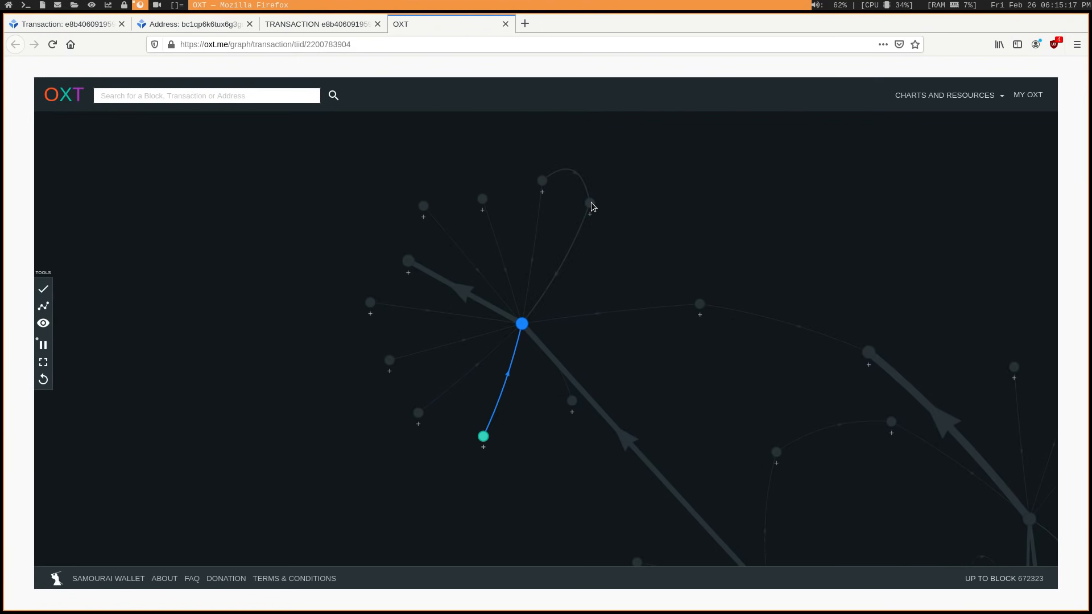
click(591, 202)
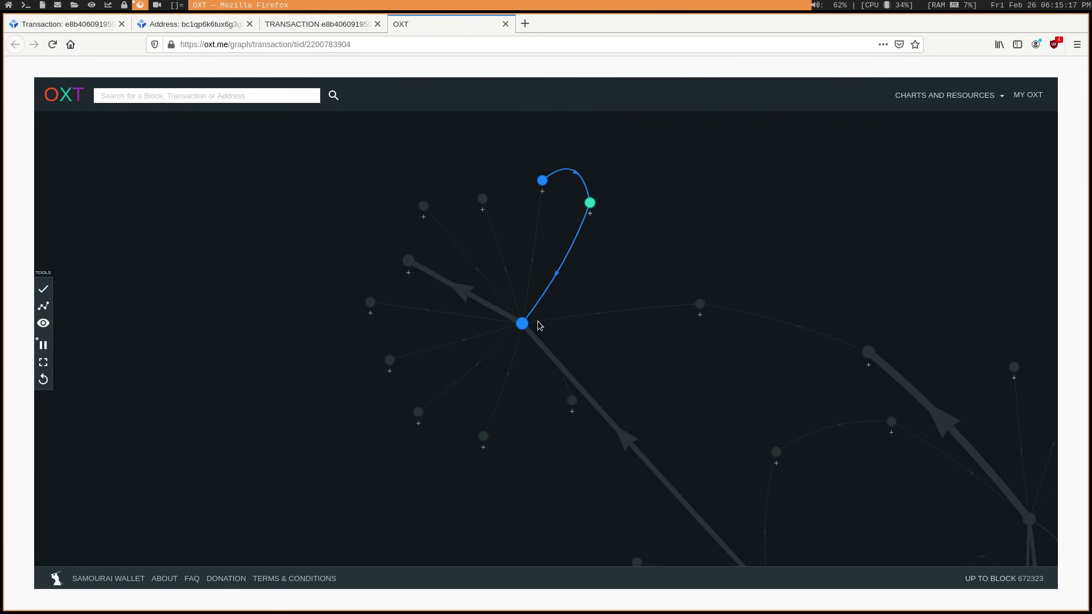
click(644, 377)
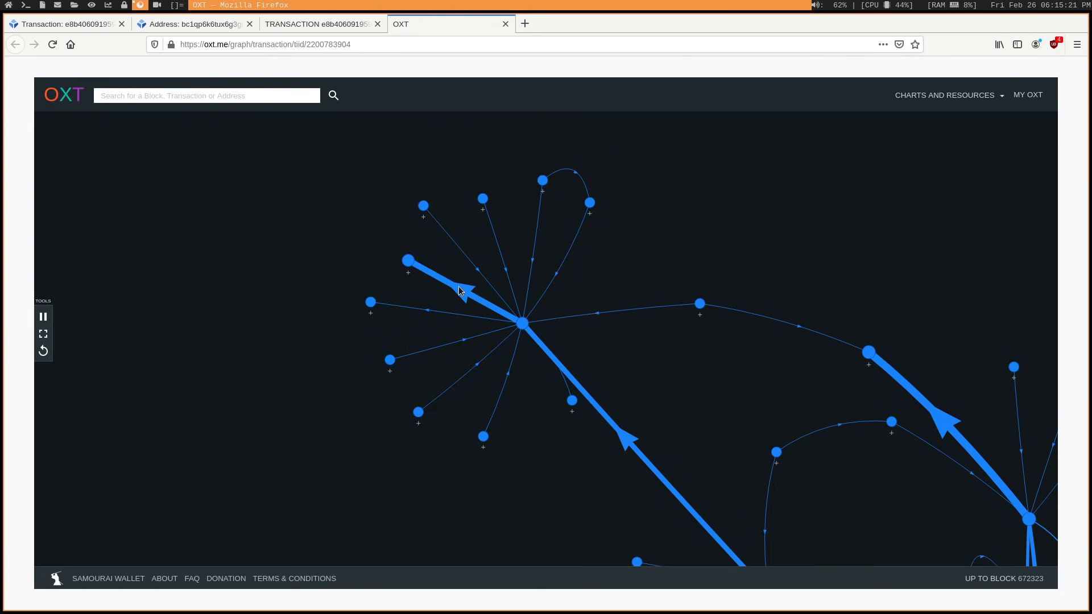
mouse_move(465, 293)
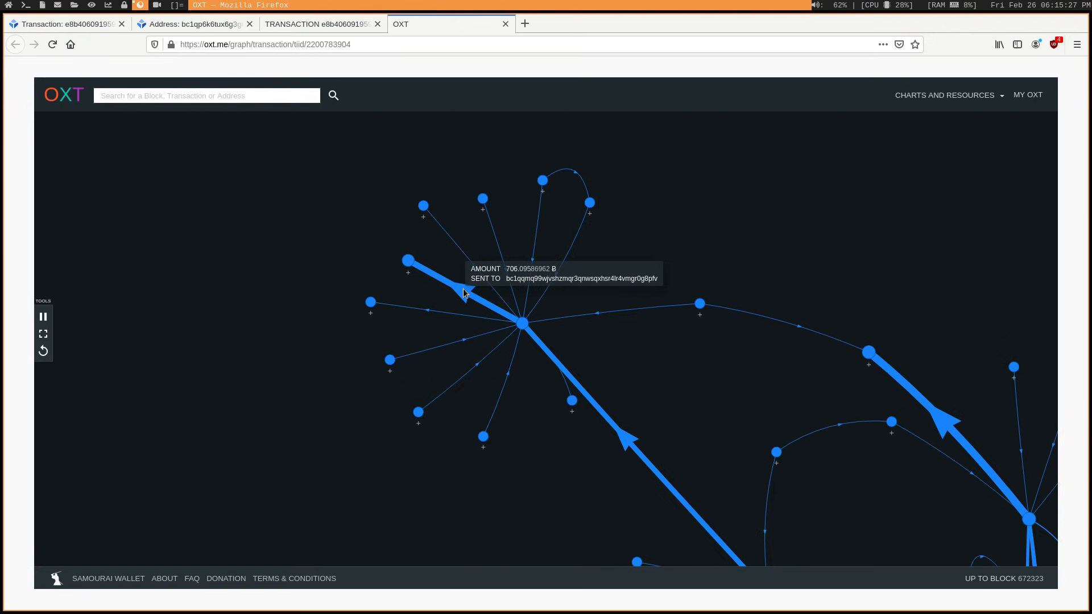
Review the marked orange output, then select the 706.09578401 BTC output to follow next.
drag(714, 366, 558, 171)
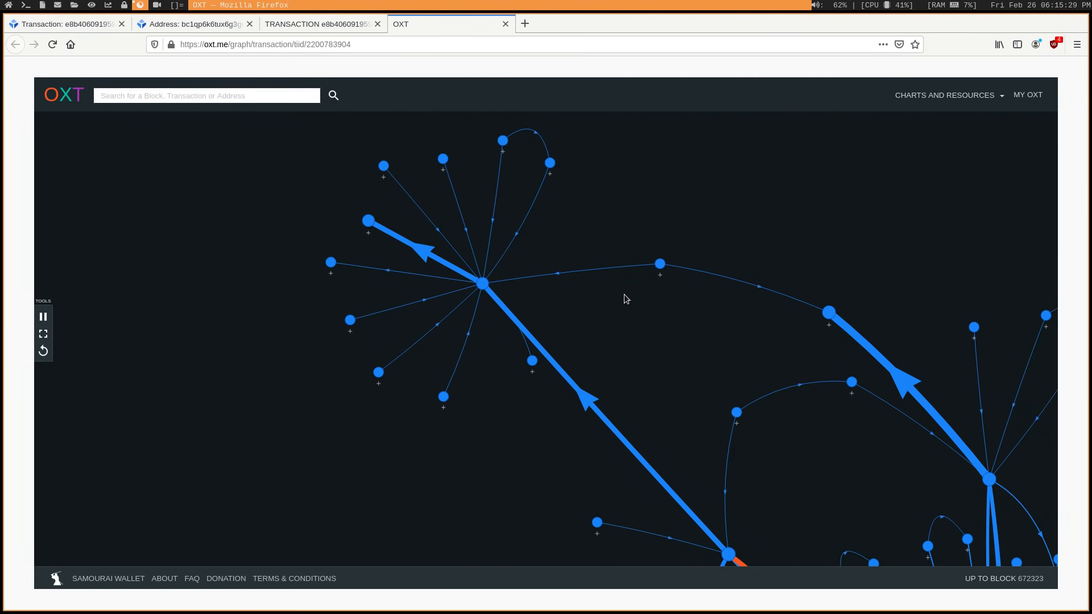
drag(639, 232, 615, 154)
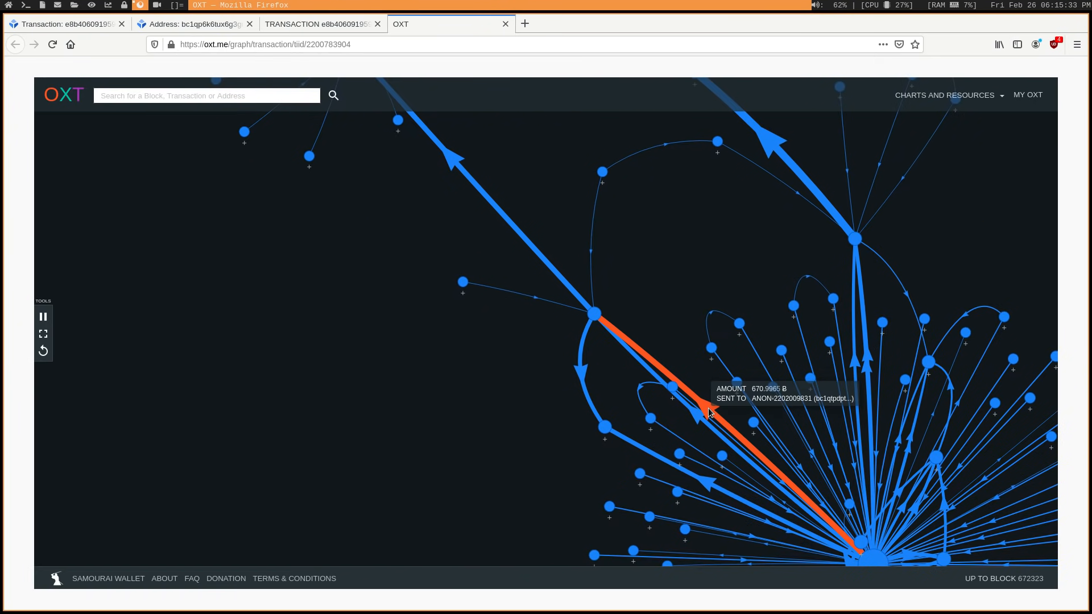
mouse_move(690, 310)
mouse_down()
mouse_move(737, 343)
mouse_move(756, 382)
mouse_up()
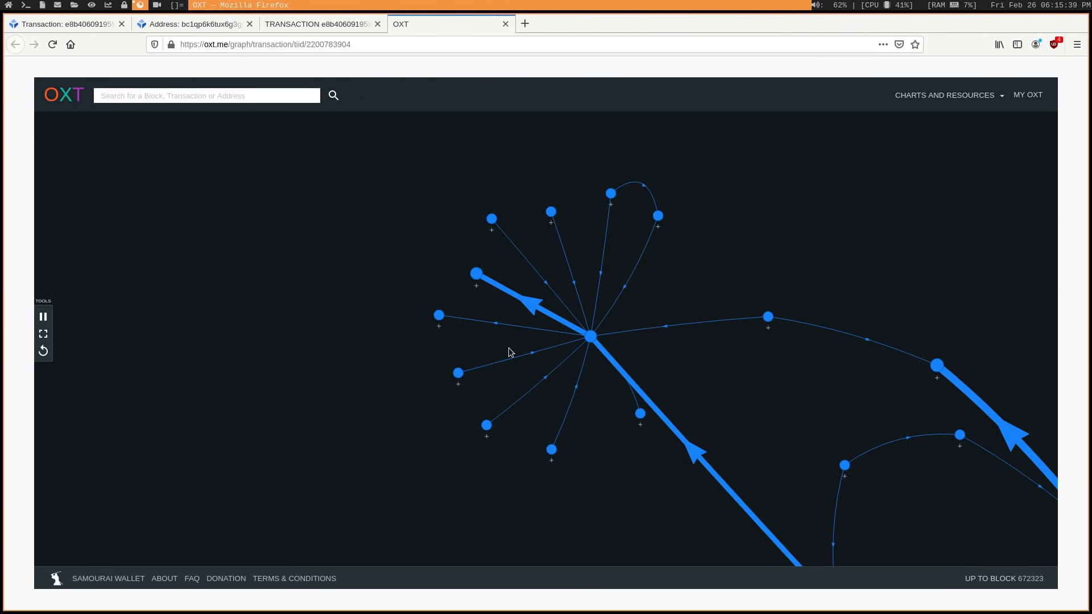
click(439, 318)
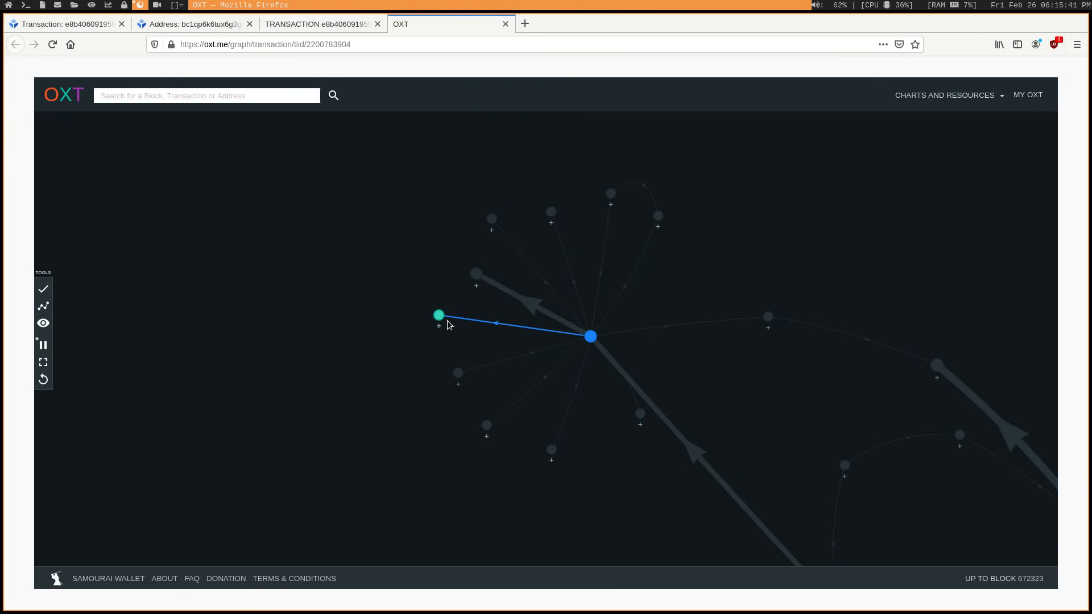
mouse_move(476, 273)
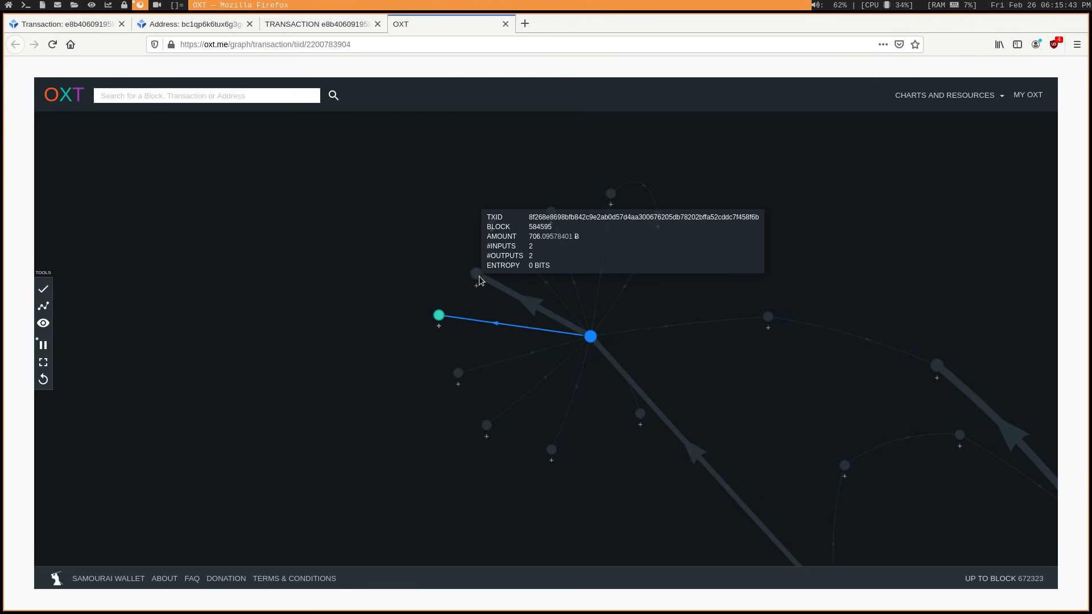
click(478, 275)
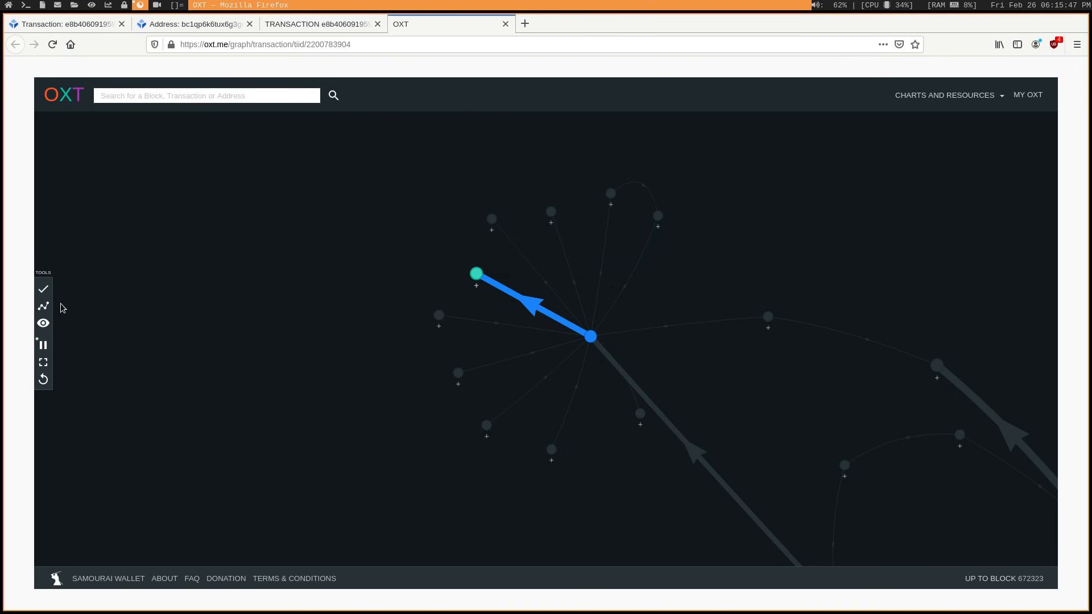
Expand the transaction holding the 706 BTC output and the next transaction in the chain.
click(44, 308)
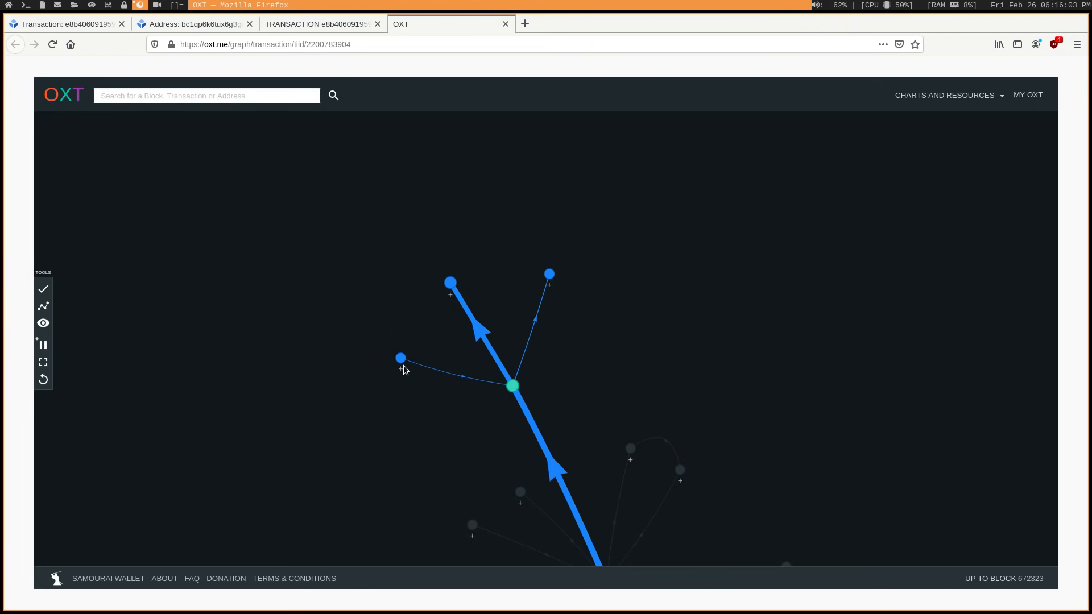
click(450, 281)
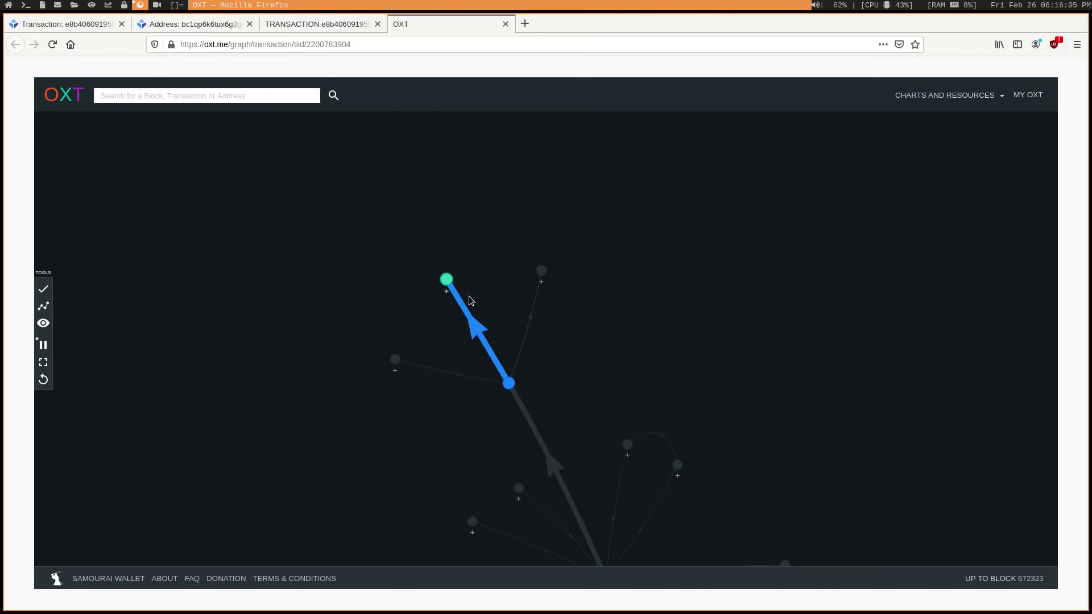
click(46, 309)
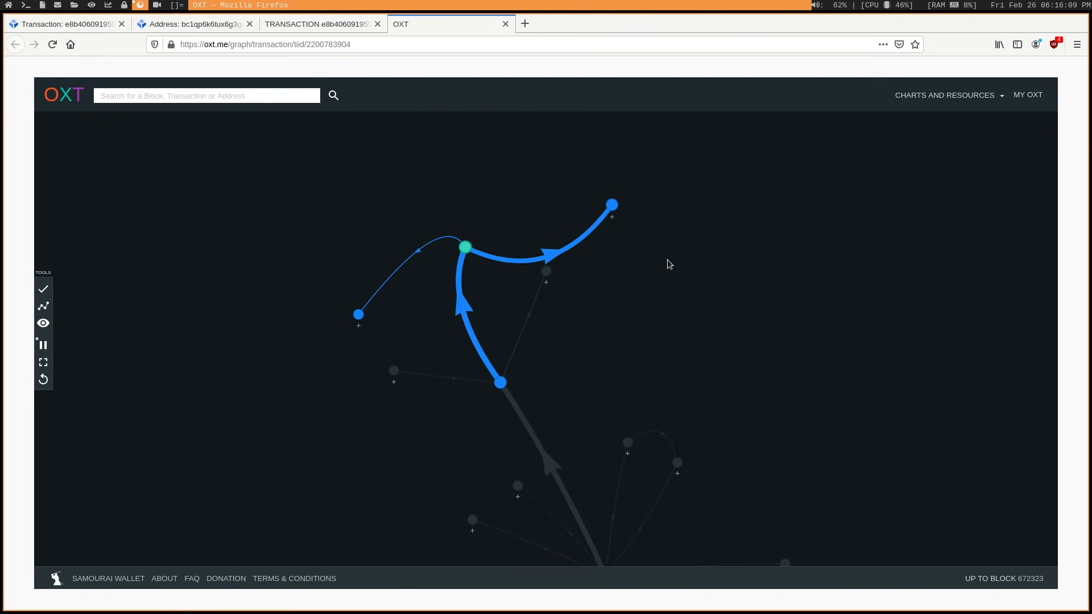
drag(667, 260, 591, 324)
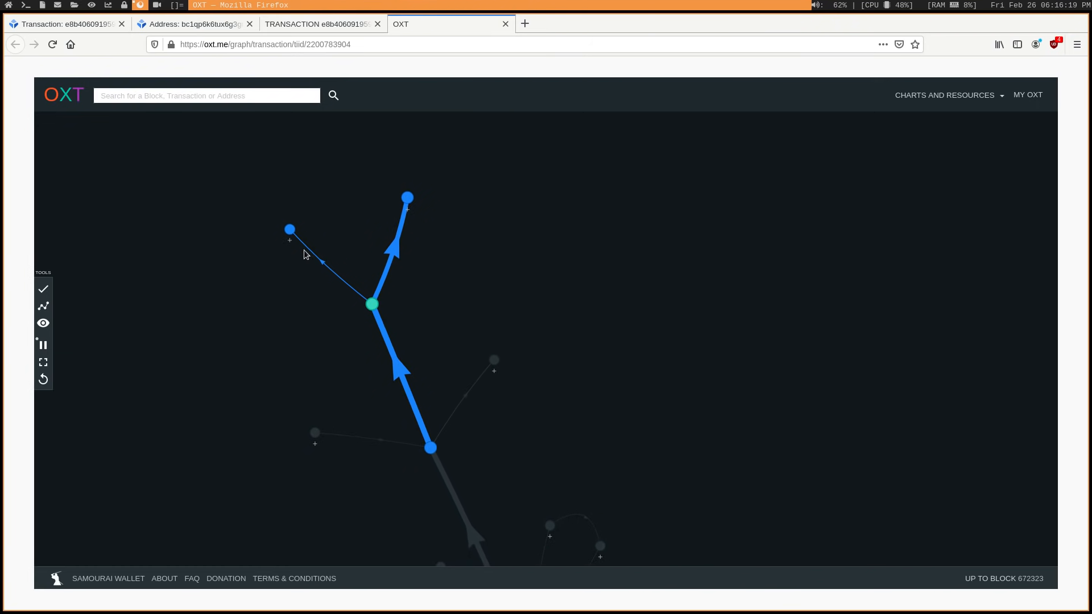
Select the 569.53 BTC transaction and expand it so its three outputs appear in view.
click(402, 200)
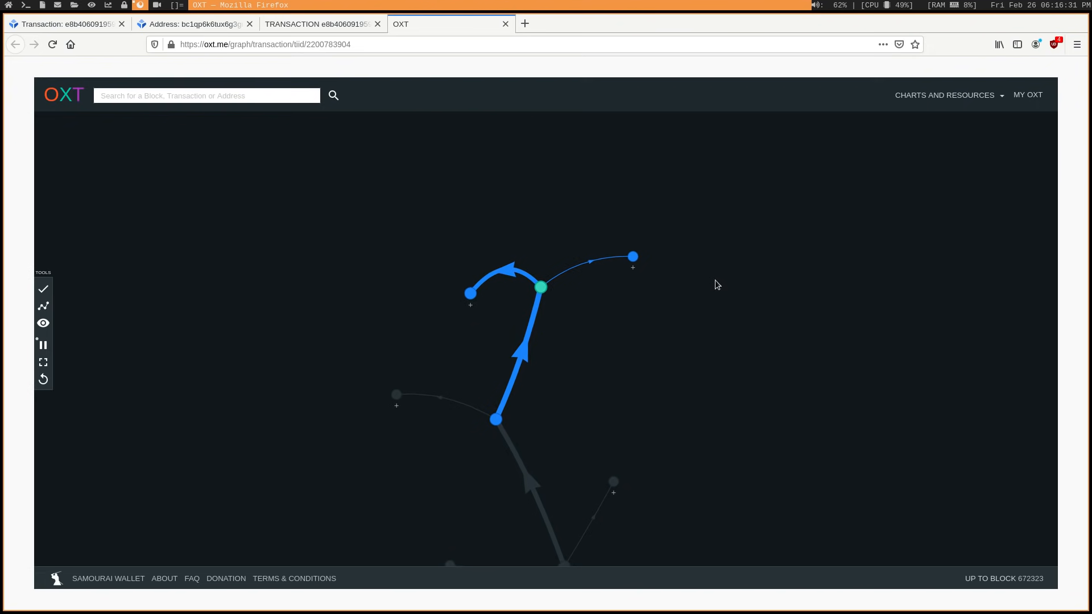
drag(715, 281, 718, 353)
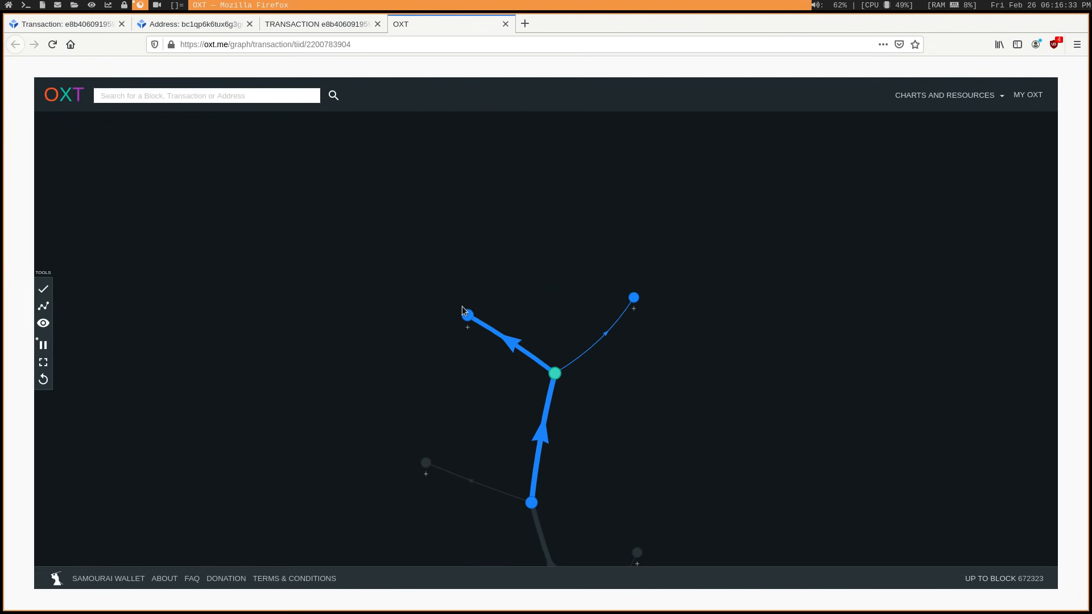
click(466, 312)
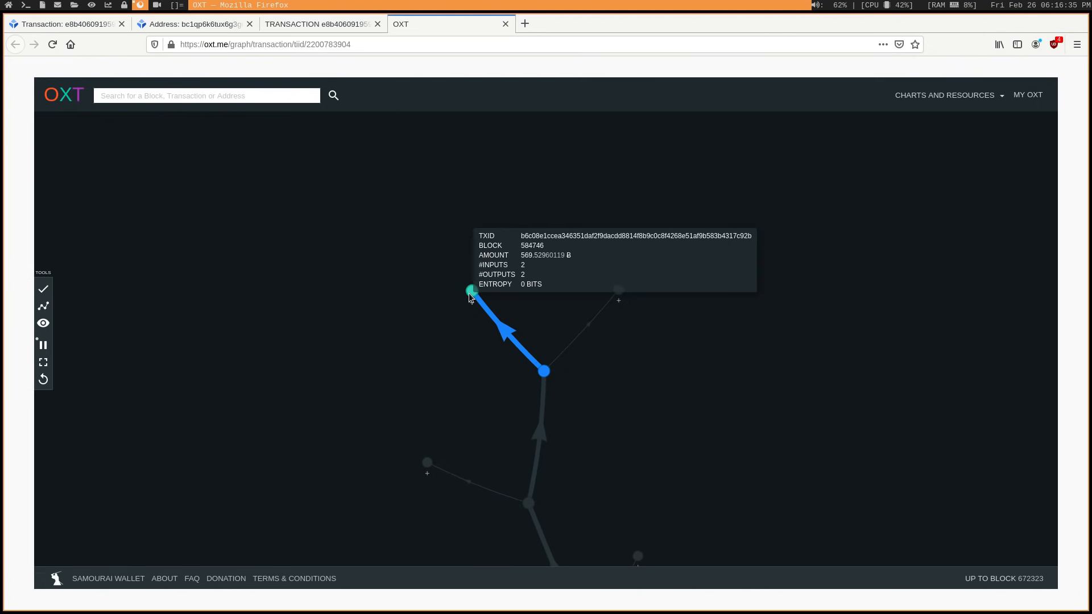
click(43, 305)
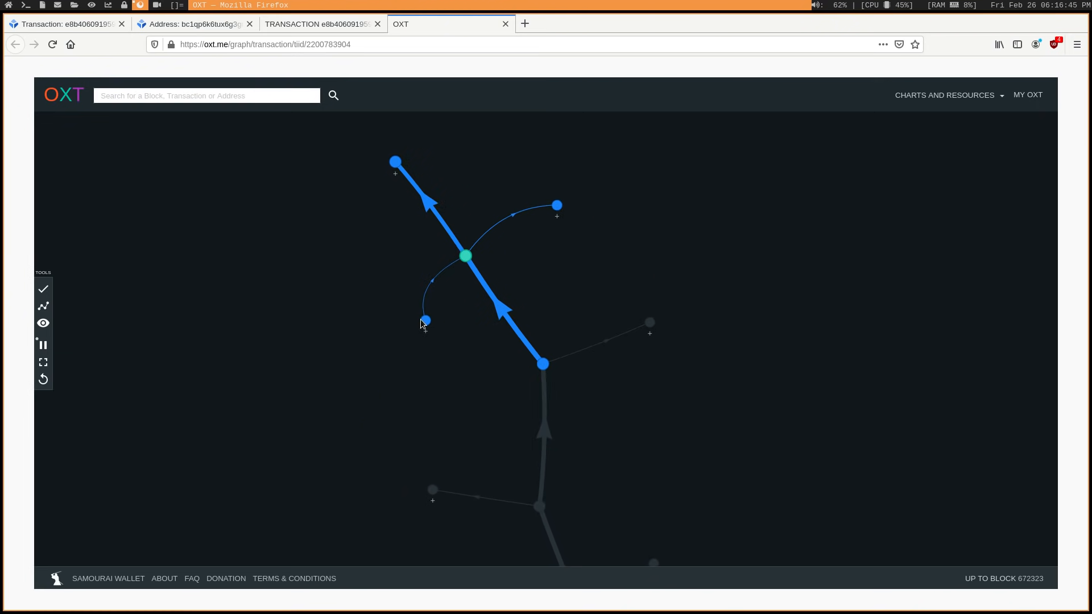
drag(524, 308, 550, 479)
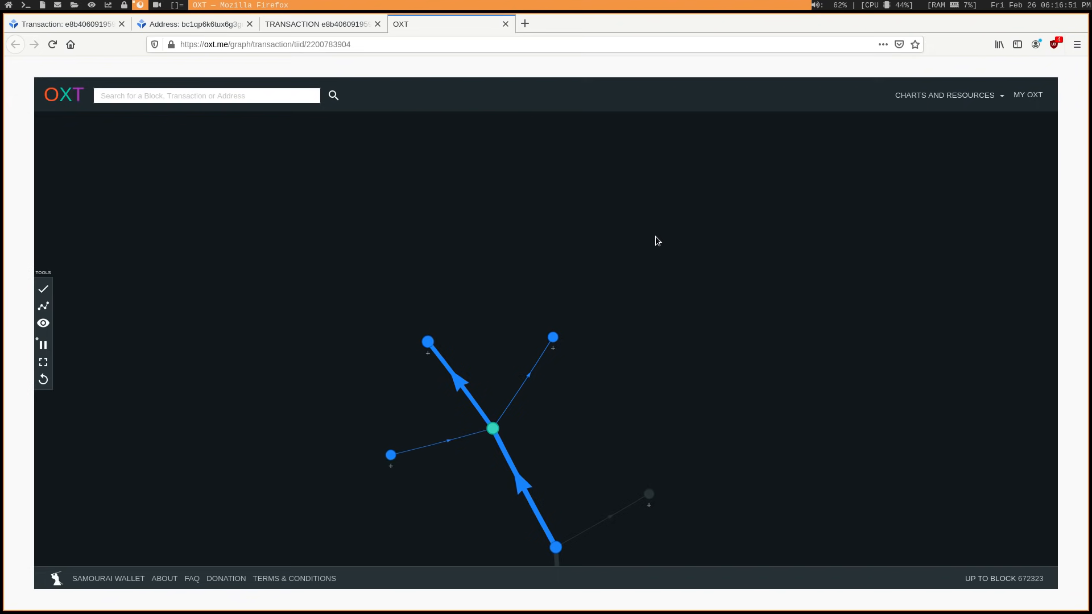
scroll(693, 304, down, 3)
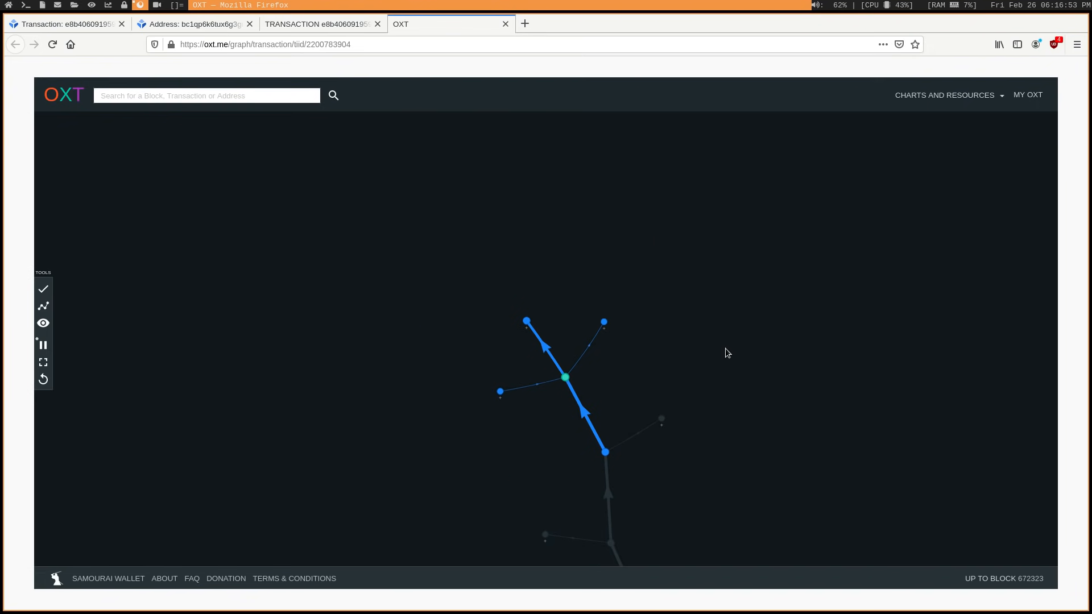
drag(726, 348, 622, 330)
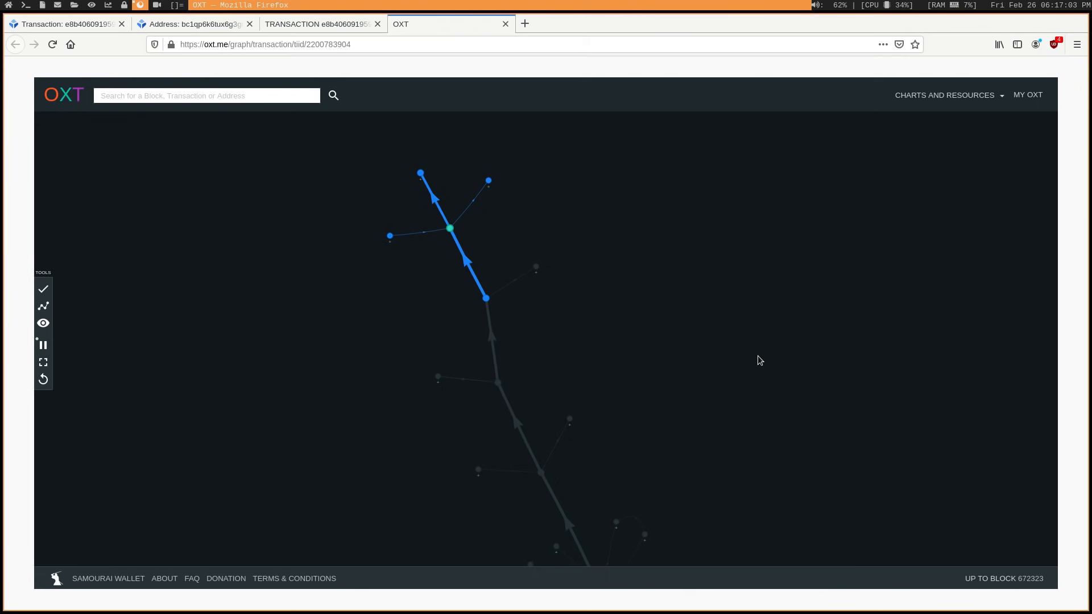
mouse_move(689, 398)
mouse_down()
mouse_move(650, 318)
mouse_move(698, 387)
mouse_up()
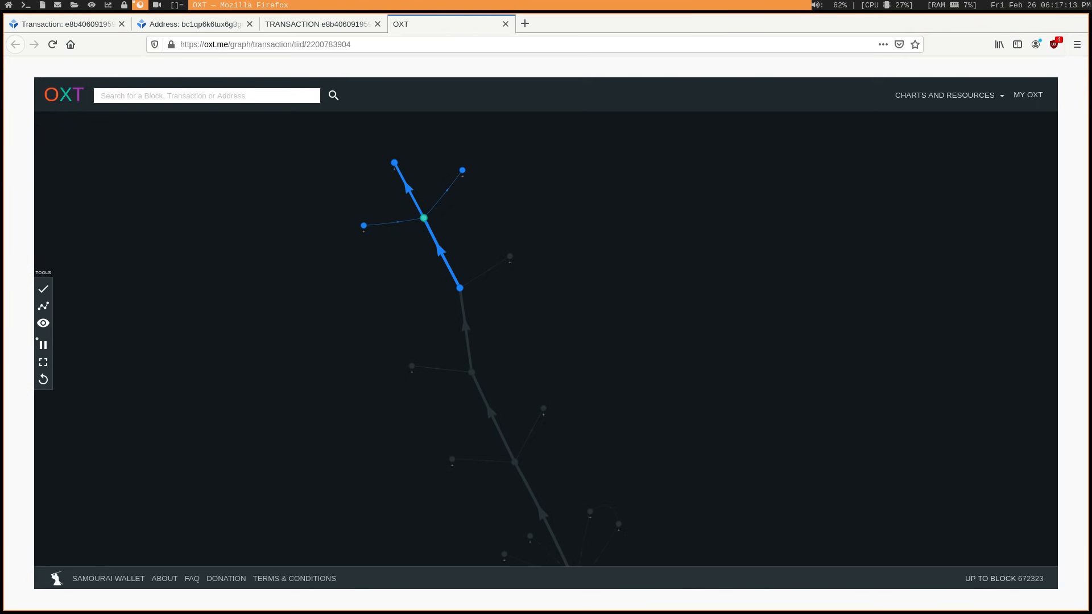
drag(700, 393, 695, 424)
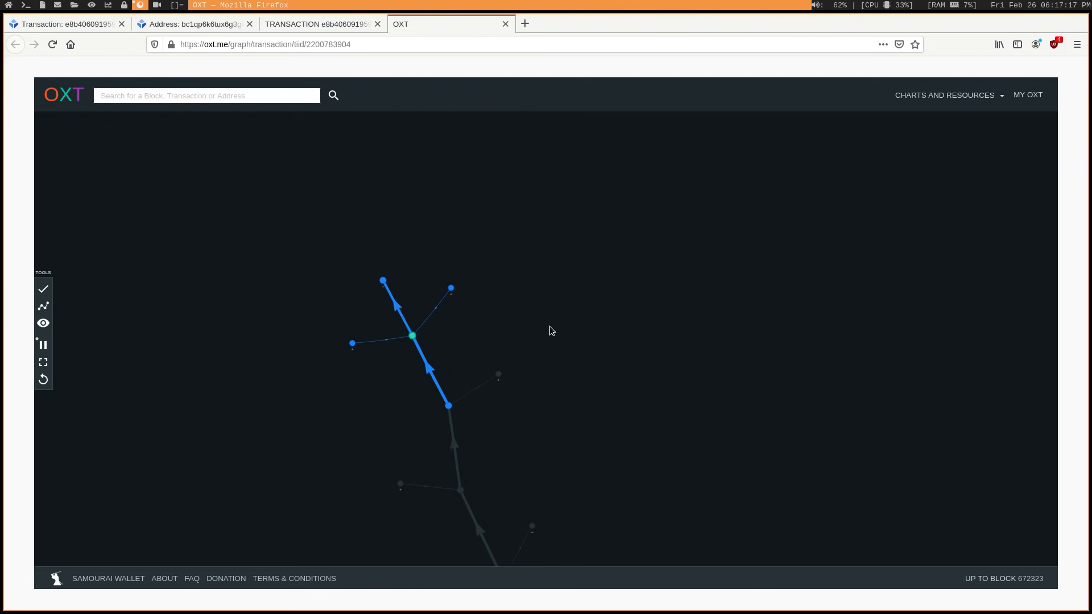
drag(697, 409, 697, 261)
drag(772, 447, 602, 247)
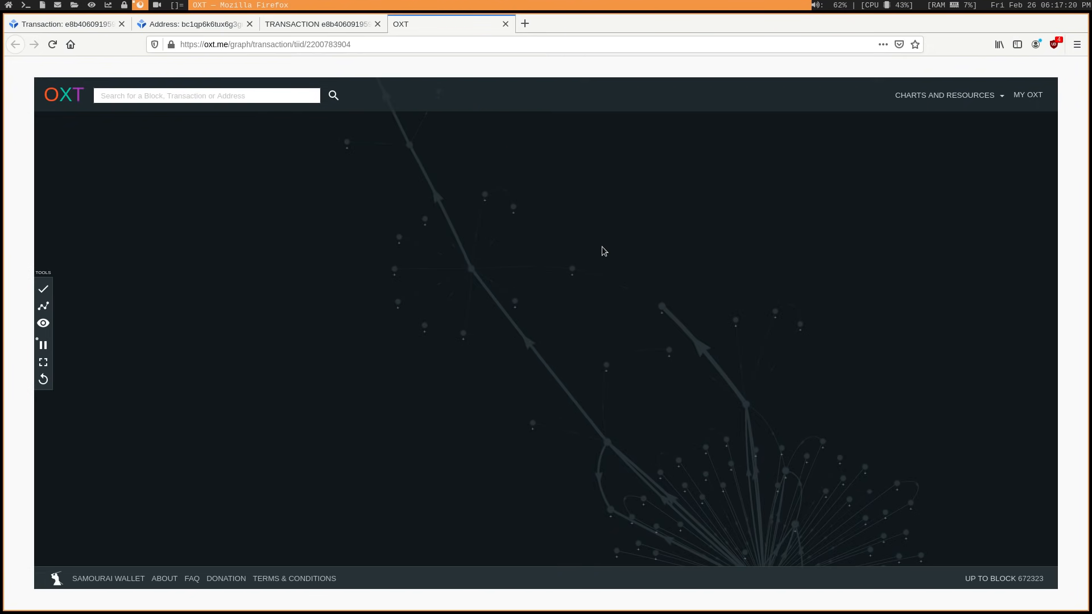
drag(638, 282, 622, 415)
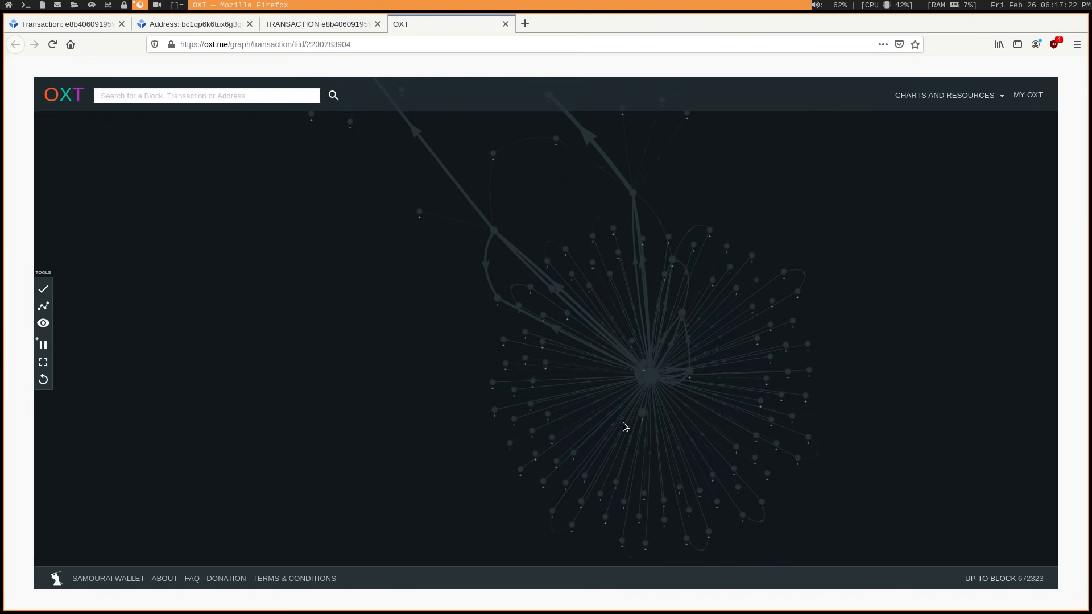
drag(471, 257, 547, 447)
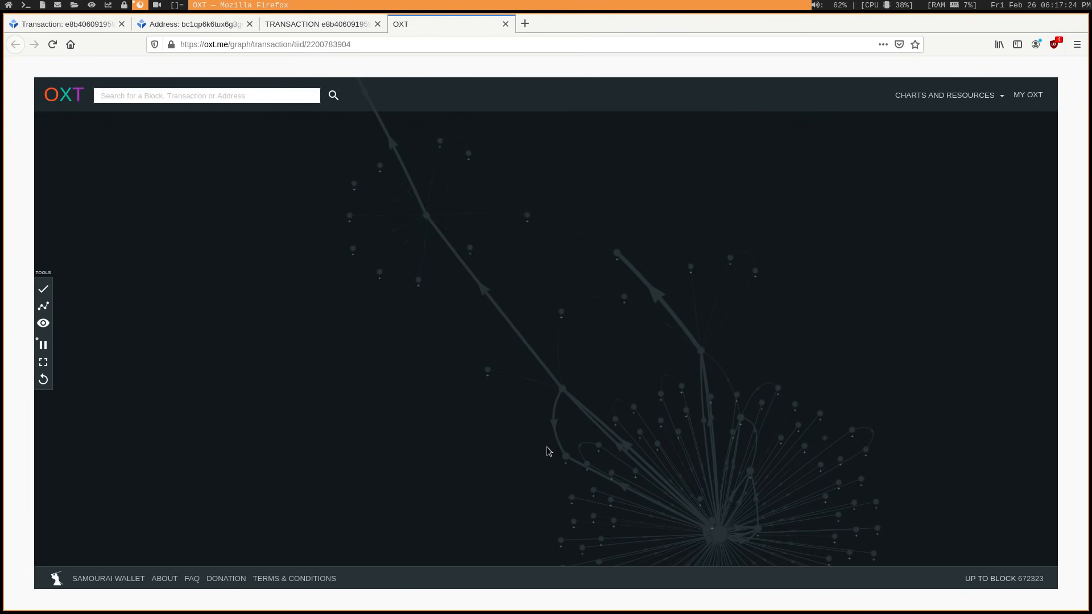
scroll(550, 287, up, 3)
drag(590, 392, 796, 436)
drag(558, 243, 675, 419)
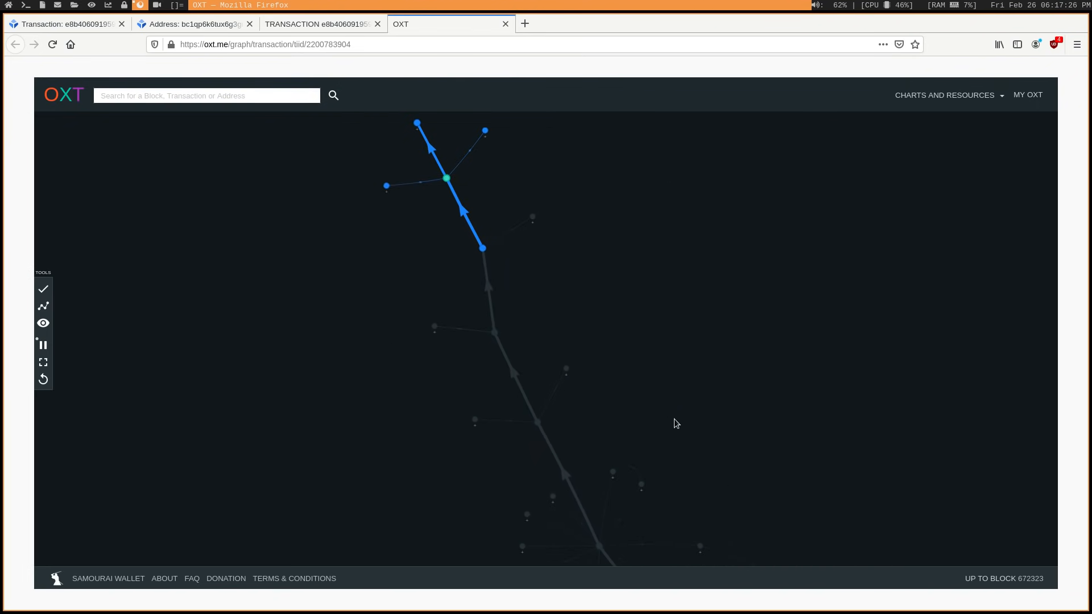
drag(617, 256, 616, 371)
drag(529, 255, 497, 308)
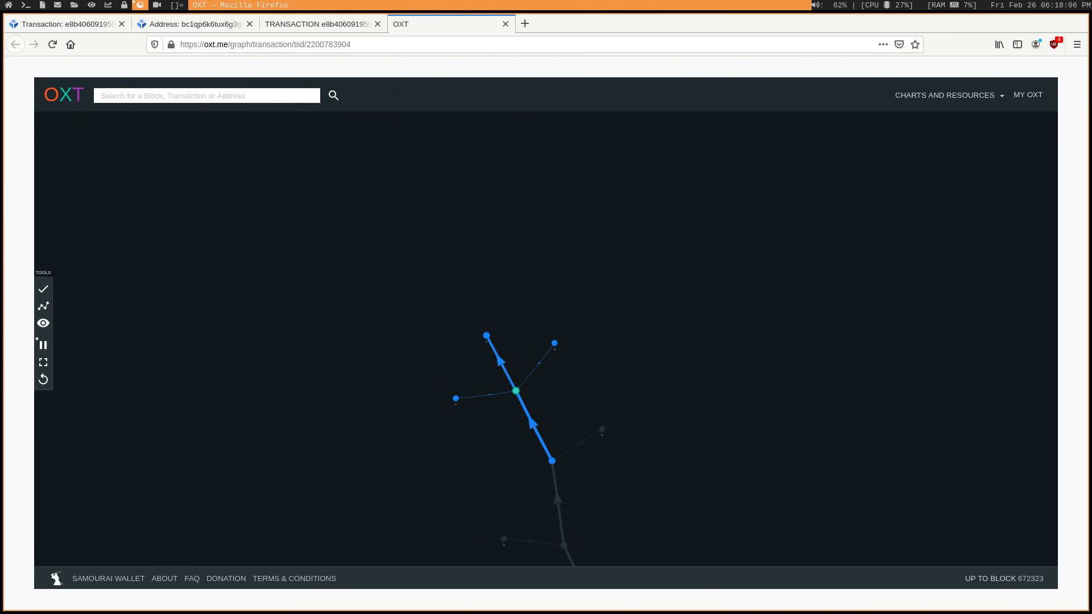
scroll(760, 308, up, 3)
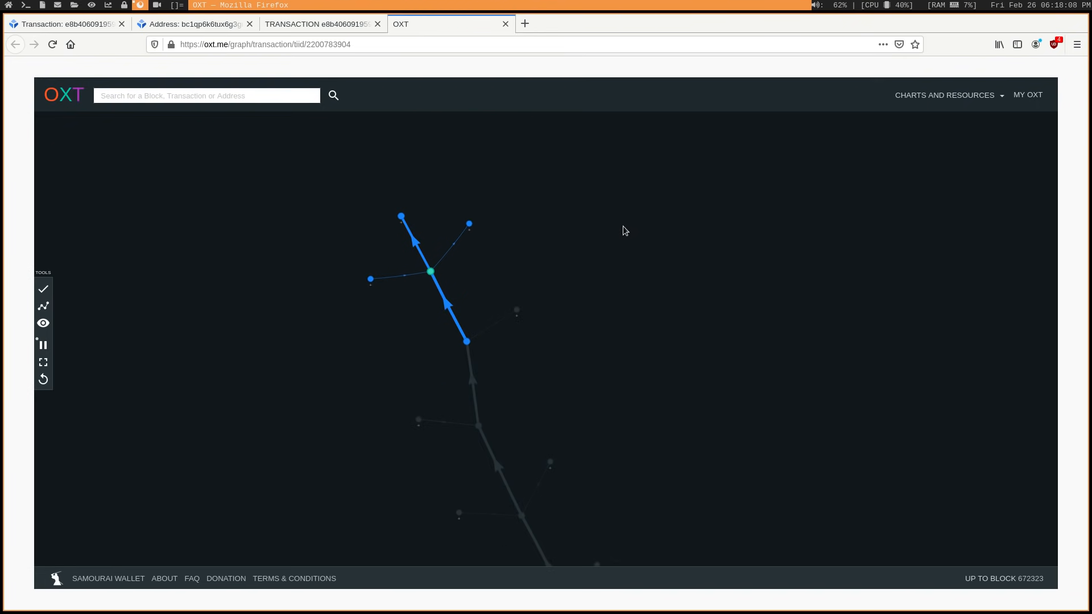
scroll(683, 282, up, 3)
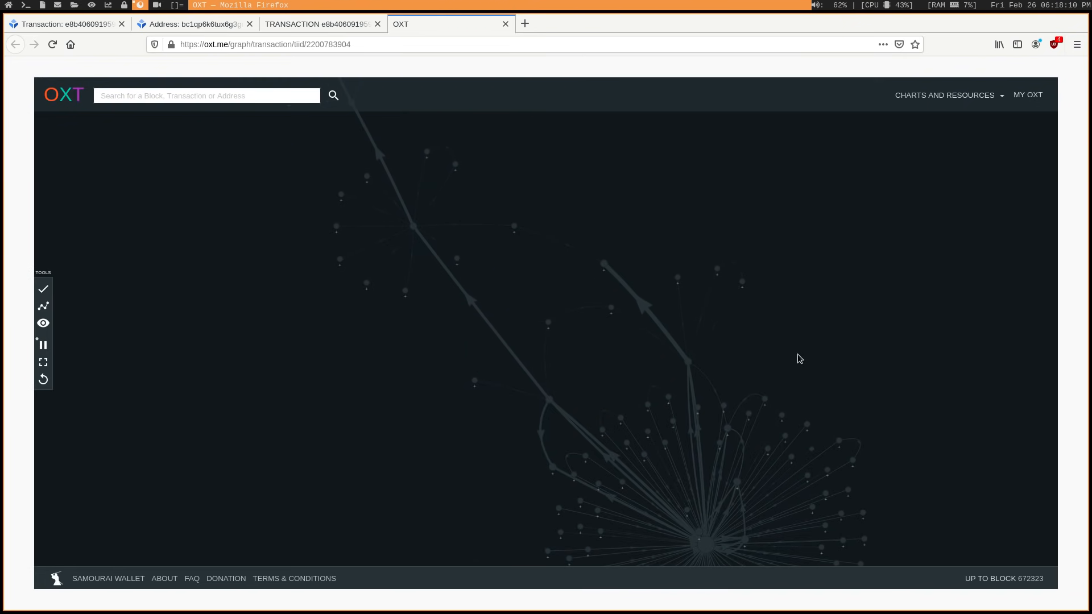
mouse_move(713, 255)
mouse_down()
mouse_move(752, 396)
mouse_move(798, 390)
mouse_move(620, 376)
mouse_up()
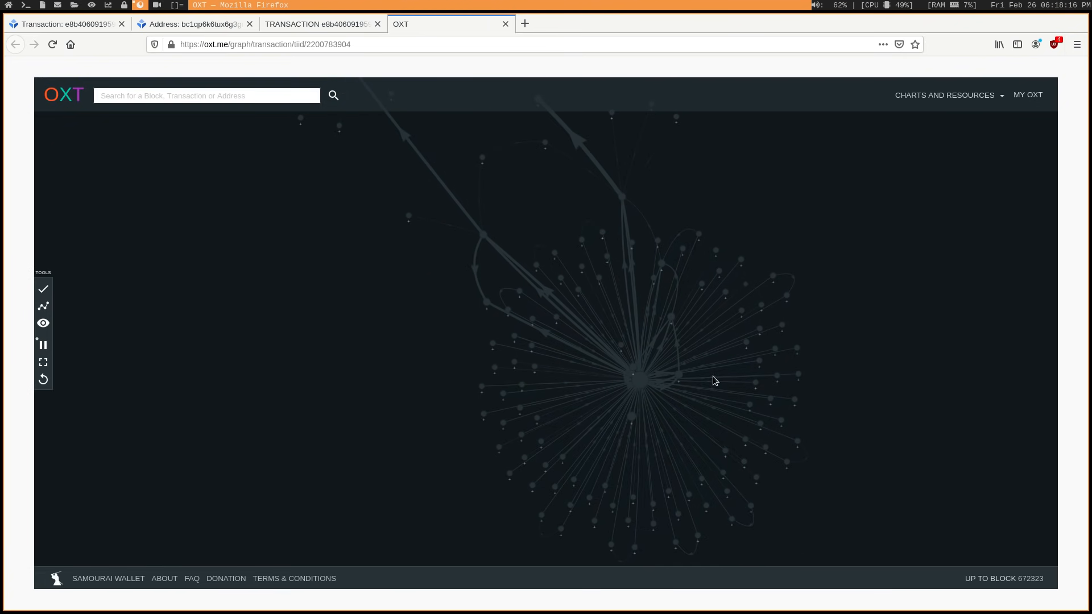
scroll(563, 333, up, 3)
drag(560, 298, 626, 437)
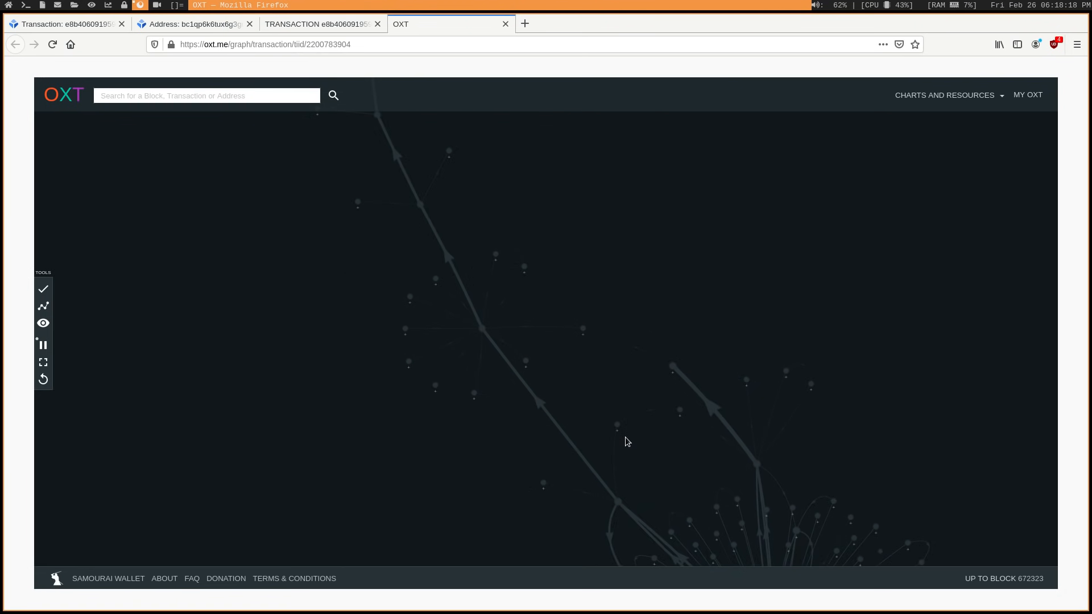
drag(603, 285, 711, 437)
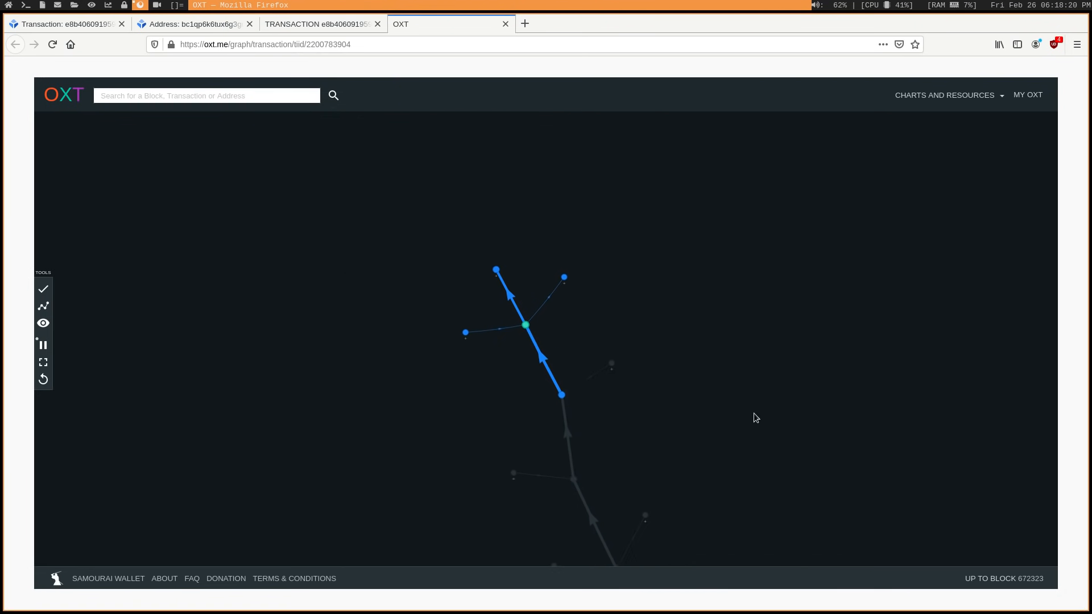
mouse_move(743, 389)
mouse_down()
mouse_move(868, 430)
mouse_move(839, 489)
mouse_up()
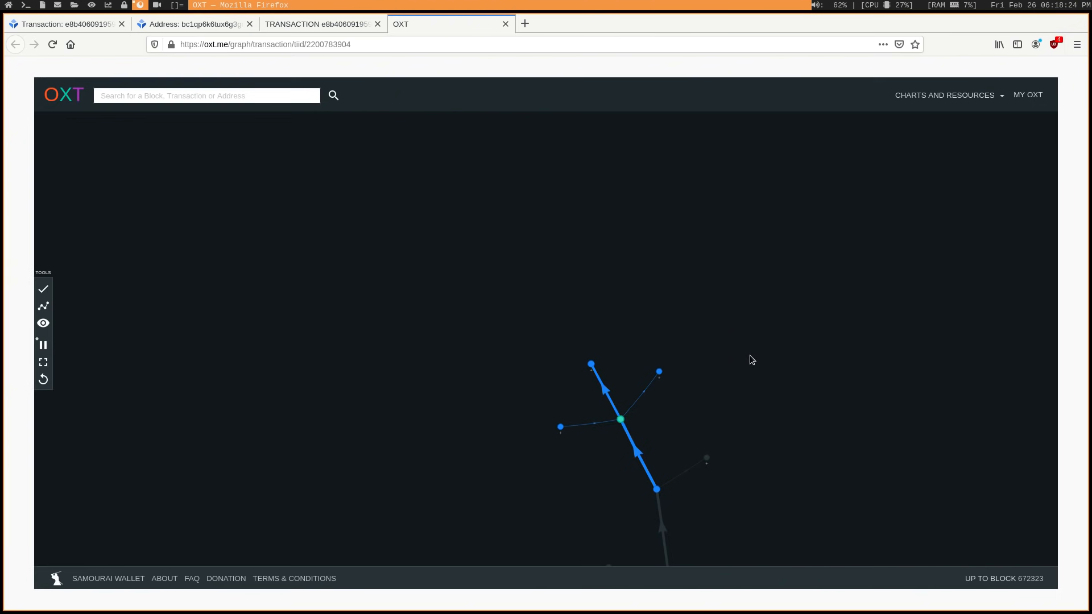
Select the 551.05 BTC transaction at the chain's tip and reposition the graph around it.
click(592, 365)
drag(855, 398, 722, 280)
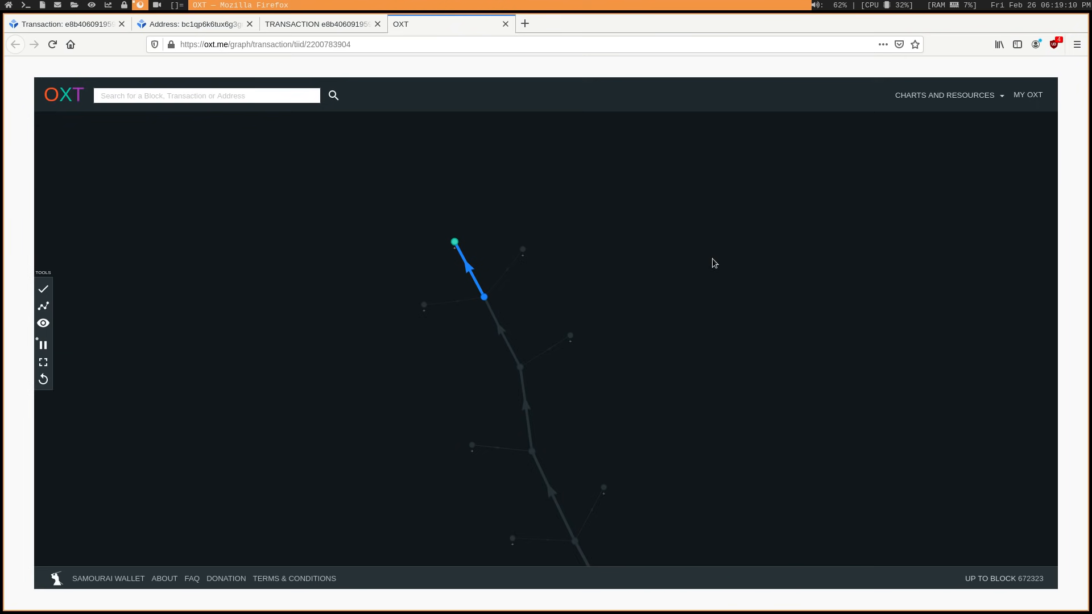
drag(614, 282, 672, 424)
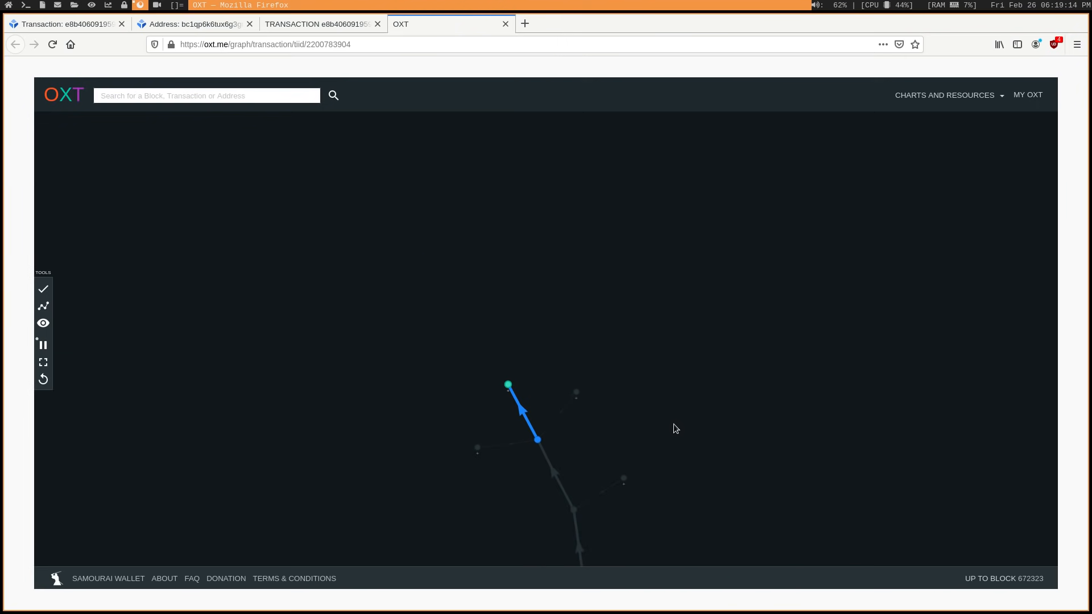
Pan the graph to centre the selected 551.05 BTC transaction while its outputs expand.
drag(569, 363, 631, 382)
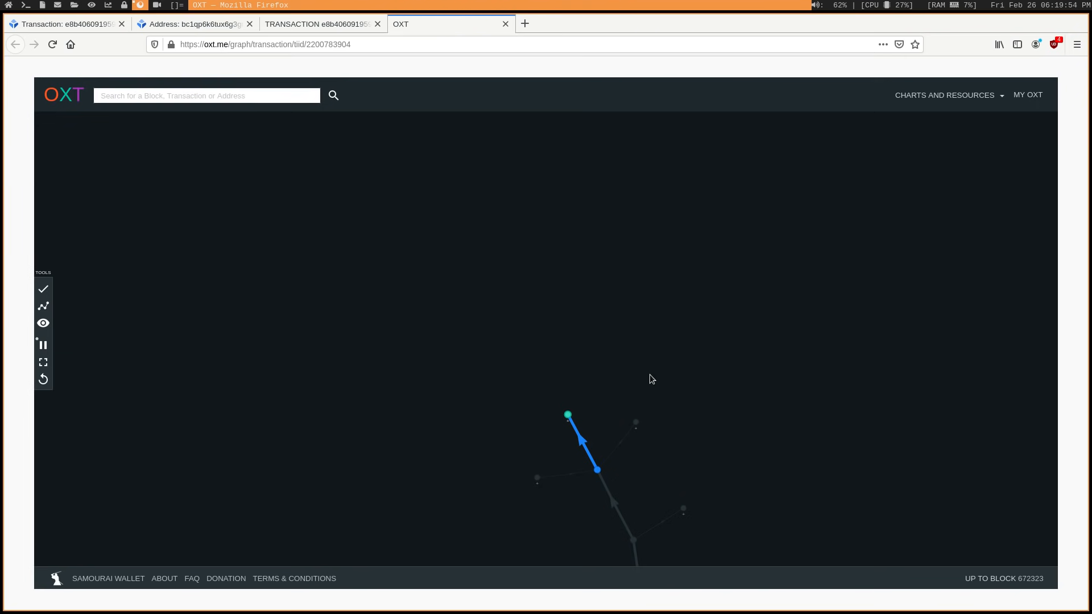
drag(667, 372, 599, 290)
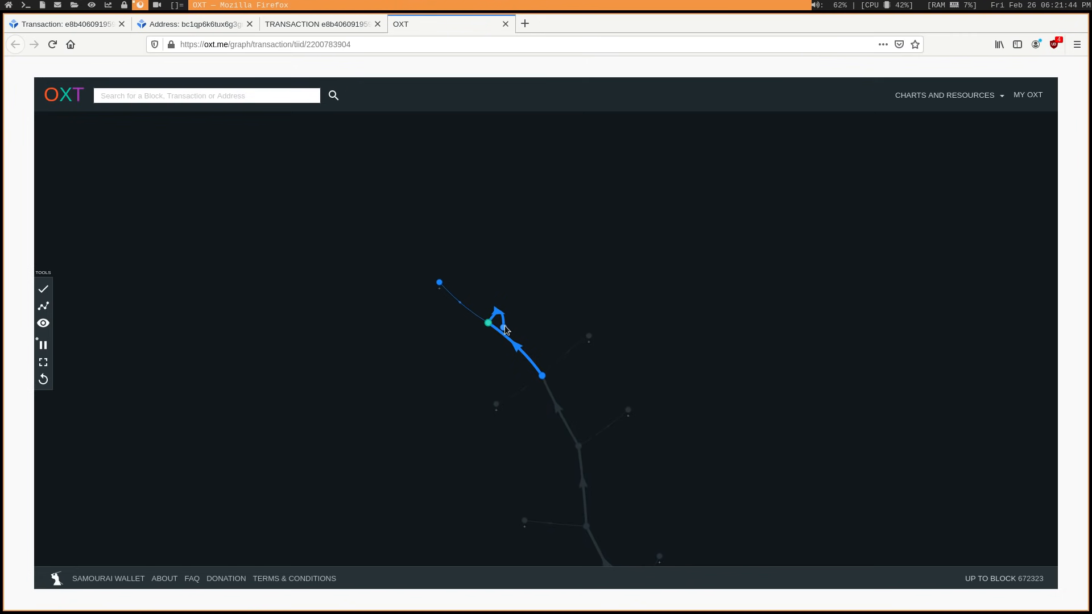
Move the overlapping output aside, then expand the tip transaction and the next one on the thick path.
mouse_move(500, 316)
mouse_down()
mouse_move(524, 305)
mouse_move(510, 252)
mouse_up()
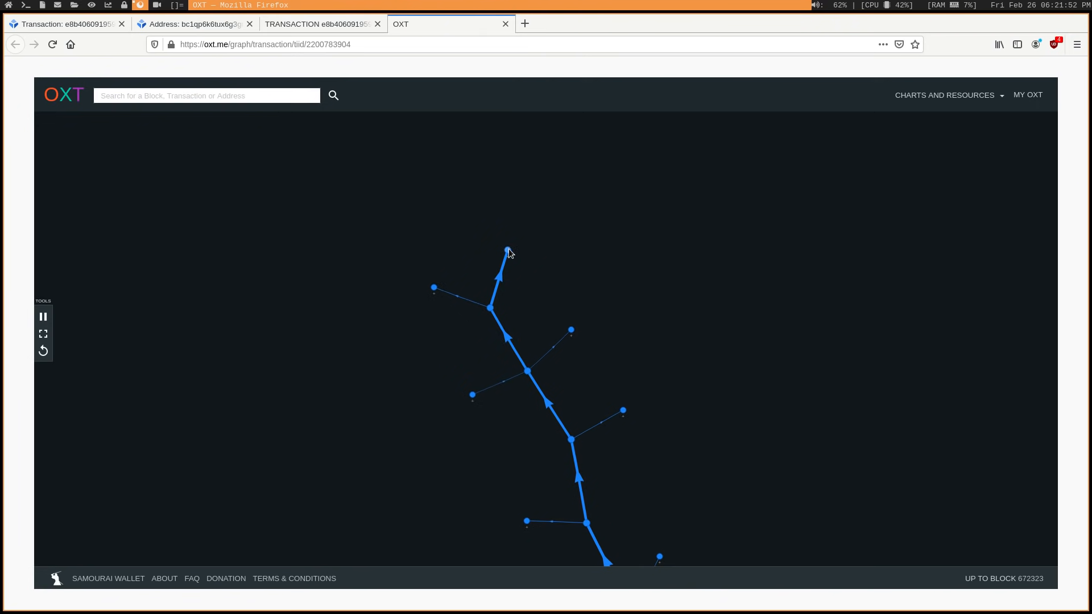
click(508, 251)
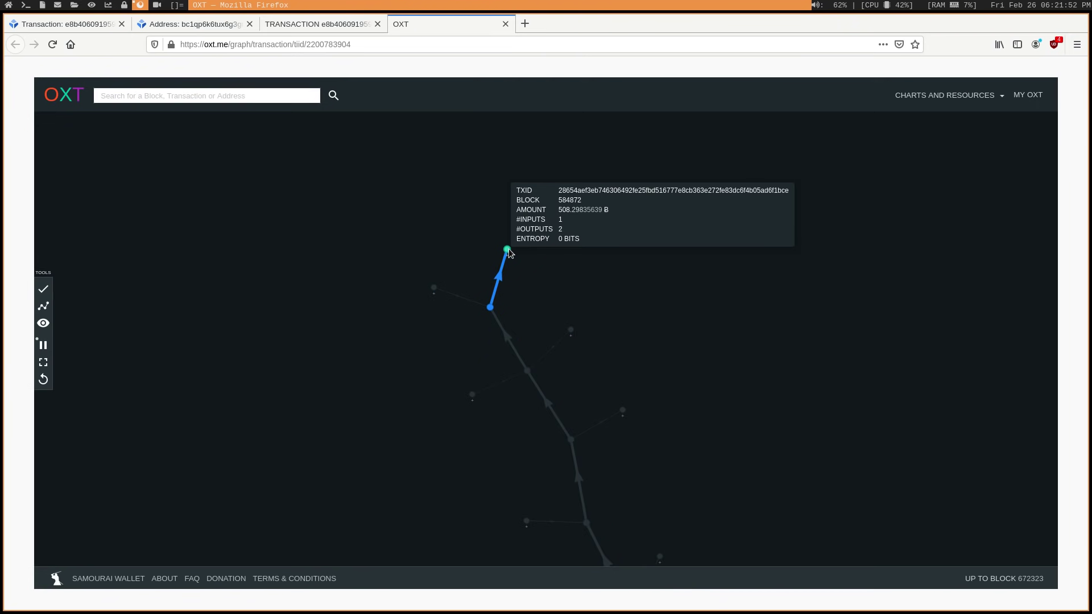
click(44, 305)
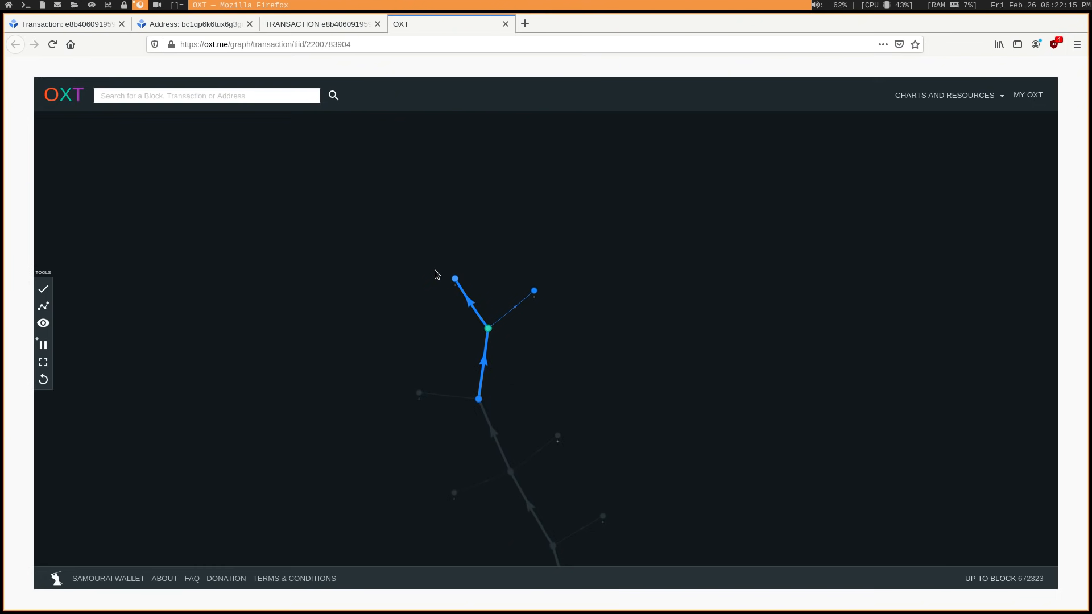
click(455, 279)
click(42, 306)
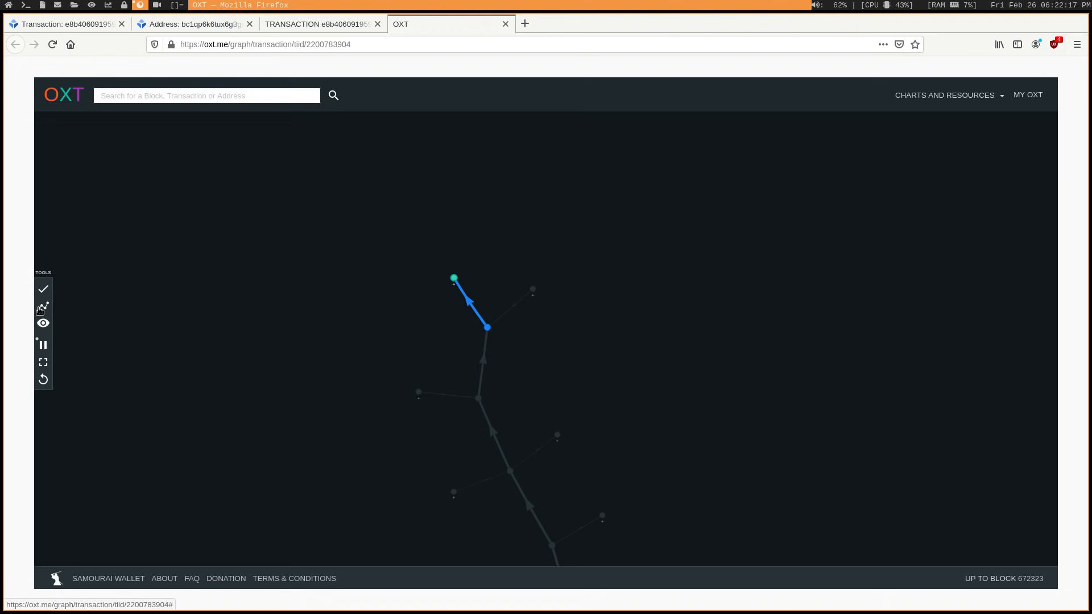